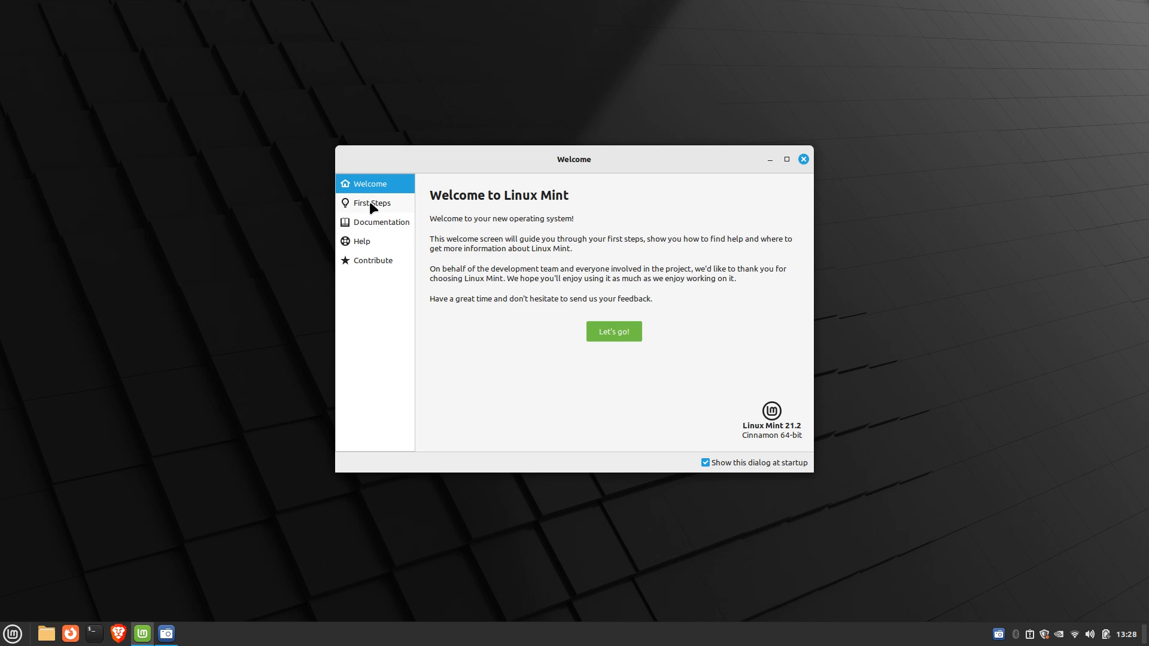
# Step: Review the First Steps recommendations in the Welcome window, from Desktop Colors down to Firewall
pyautogui.click(596, 331)
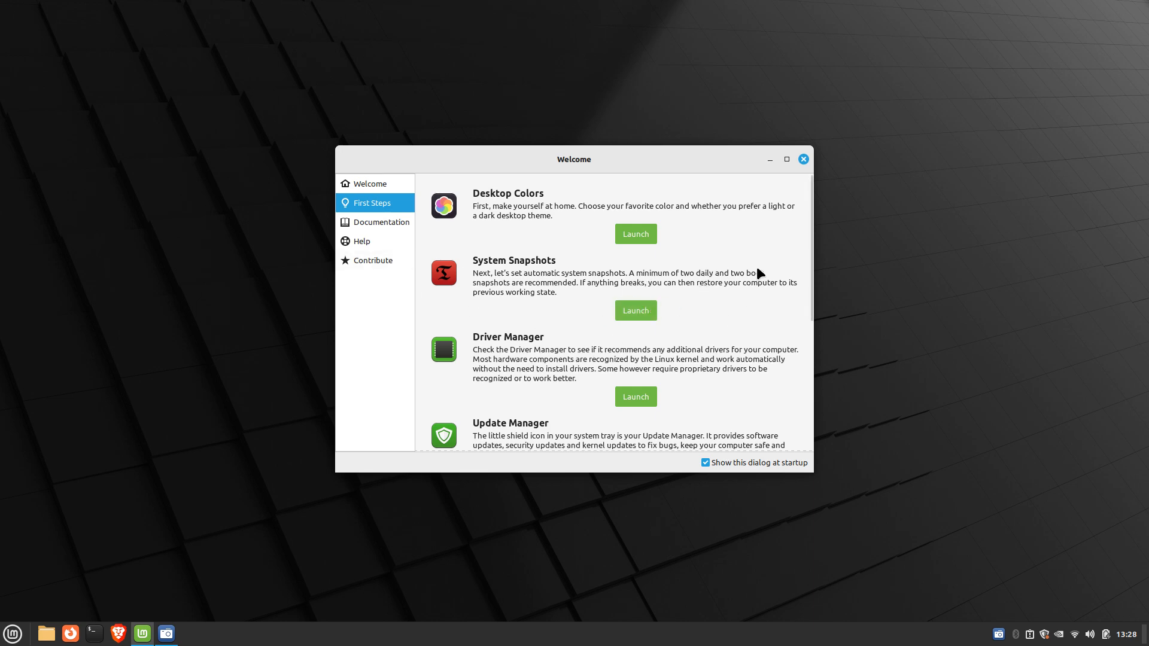
pyautogui.scroll(-3, 811, 230)
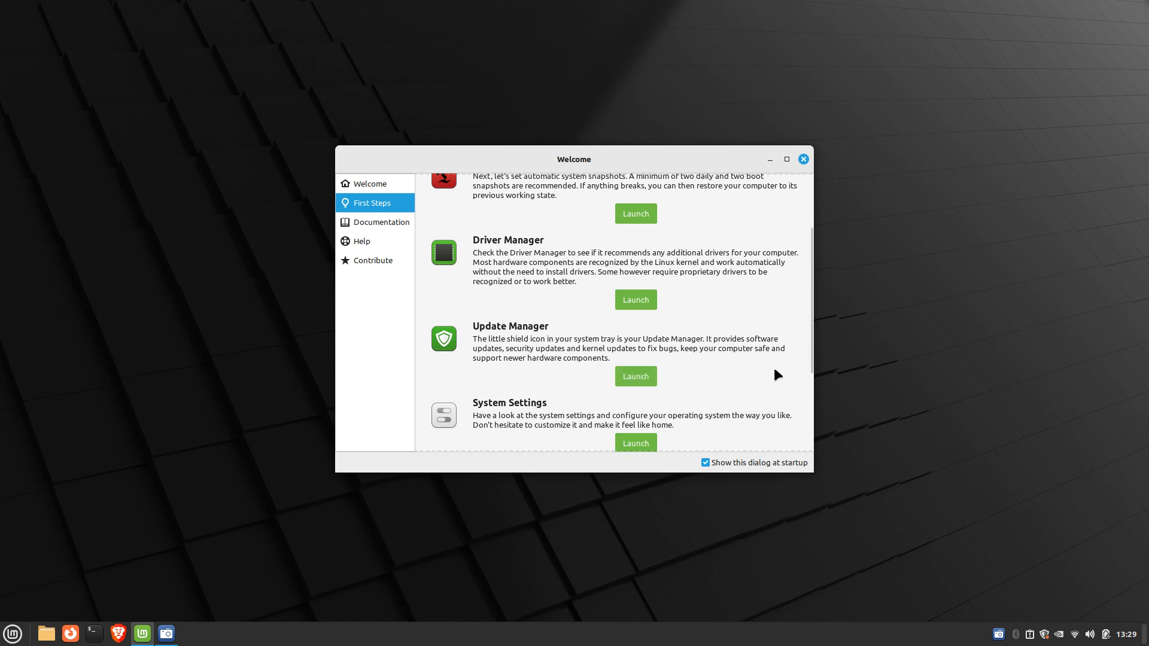
pyautogui.scroll(-2, 742, 331)
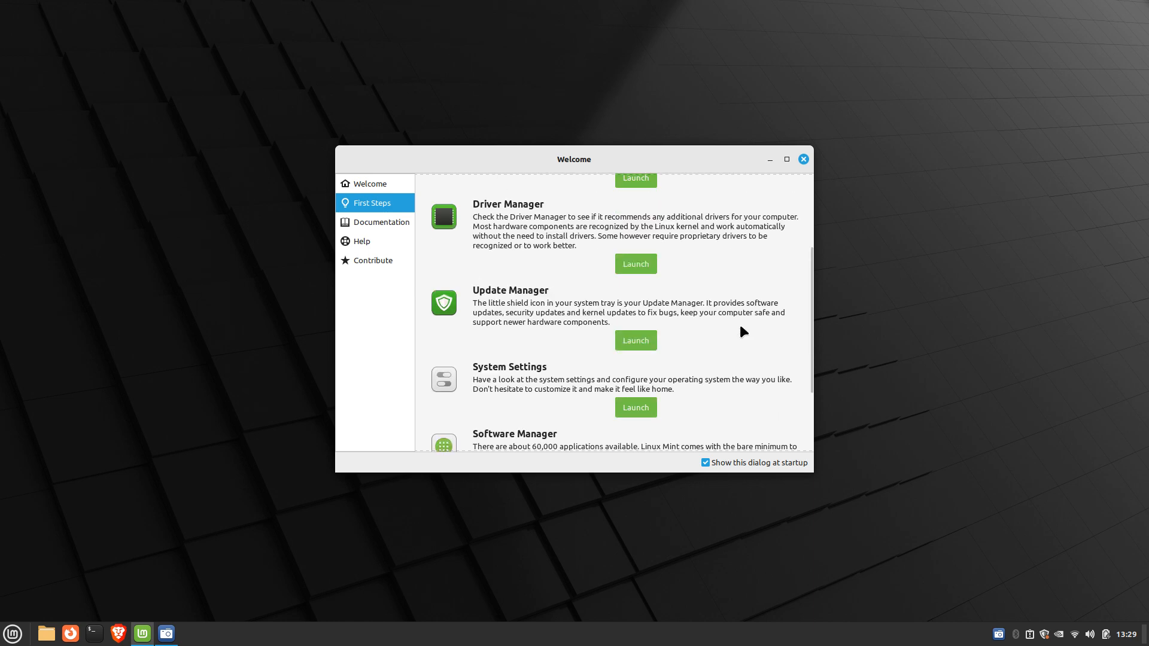
pyautogui.scroll(-2, 742, 331)
pyautogui.scroll(-2, 664, 361)
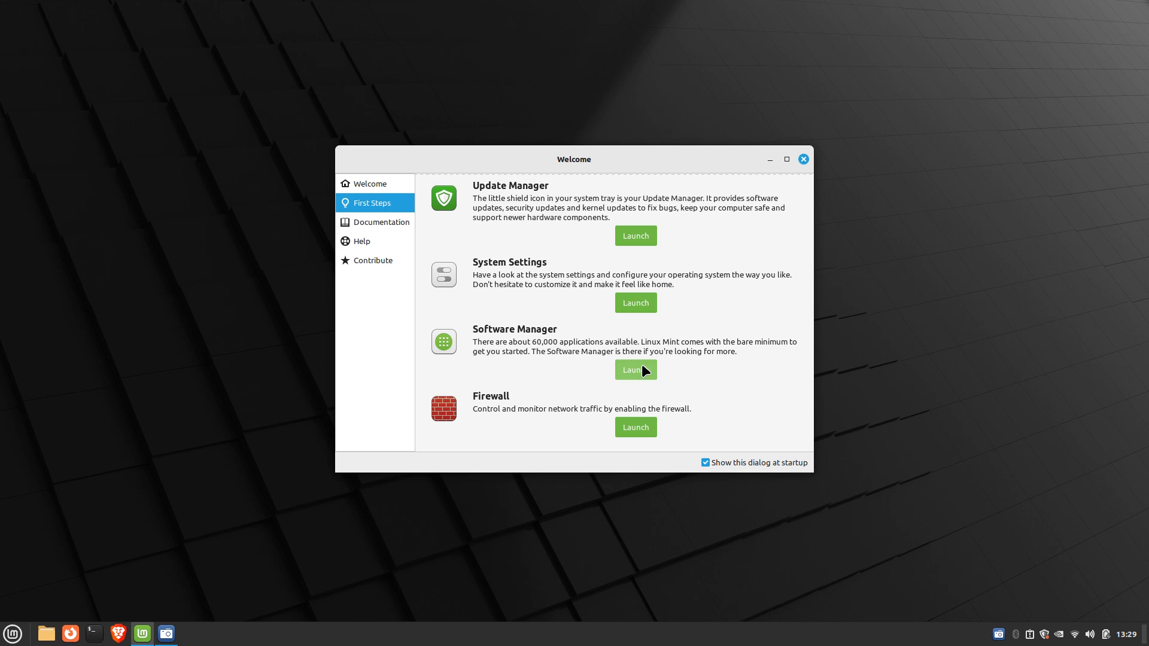
pyautogui.scroll(-2, 640, 366)
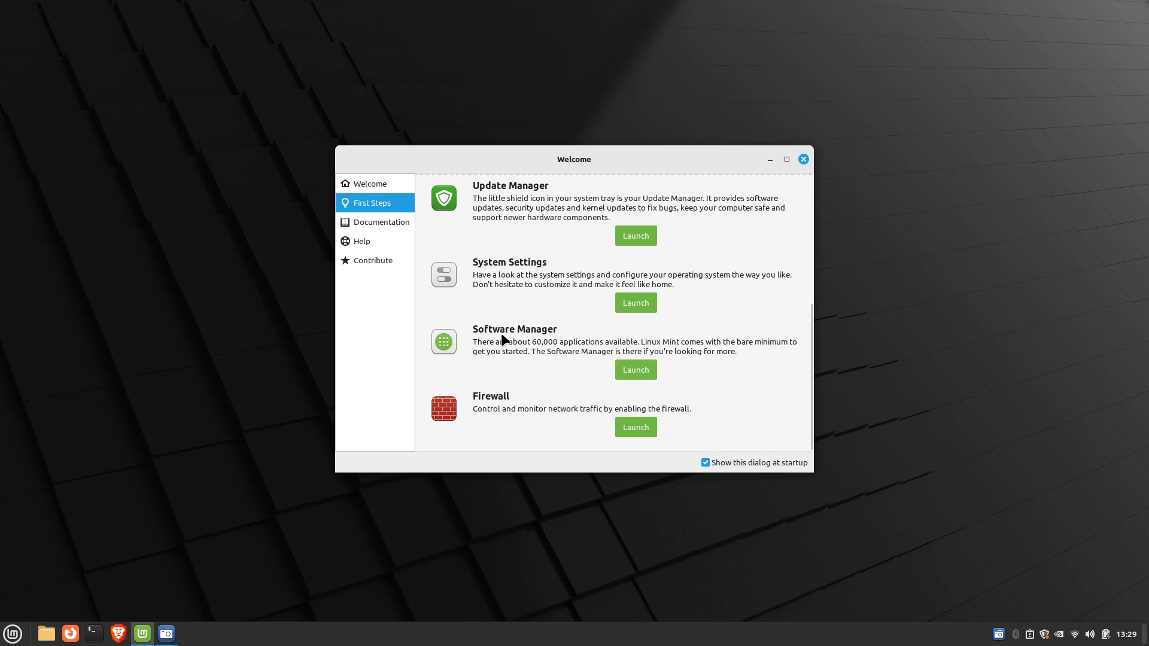
# Step: Stop the Welcome dialog from showing at startup and close it
pyautogui.click(706, 462)
pyautogui.click(803, 159)
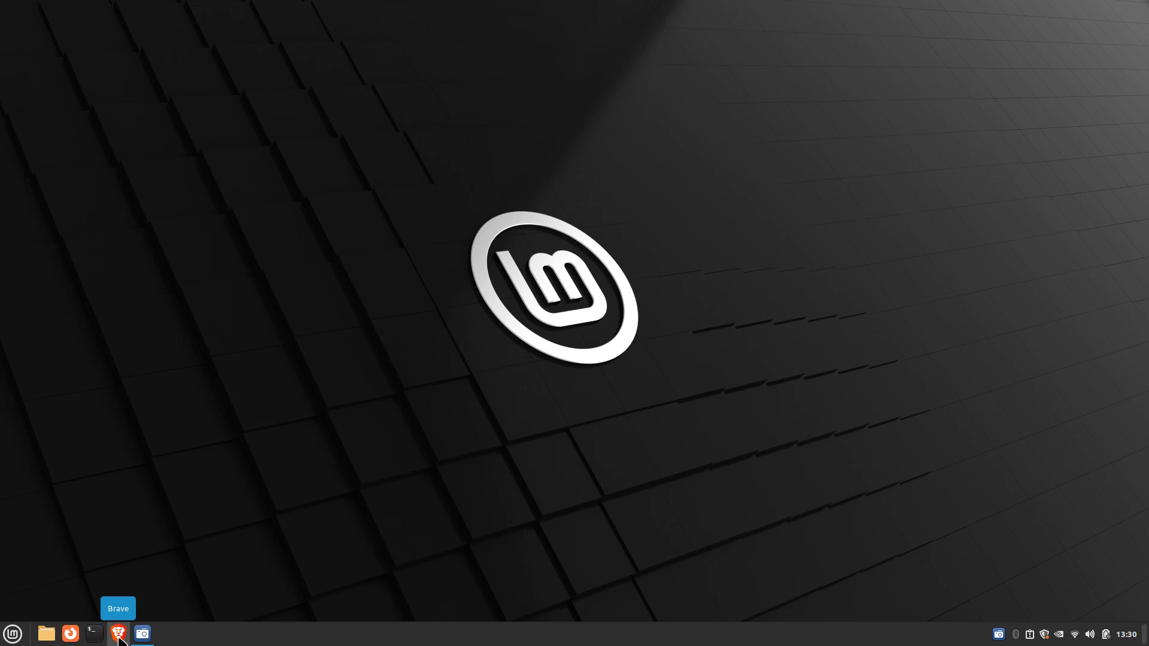
# Step: Look through the application categories and session options in the Mint start menu, and close it
pyautogui.moveTo(144, 638)
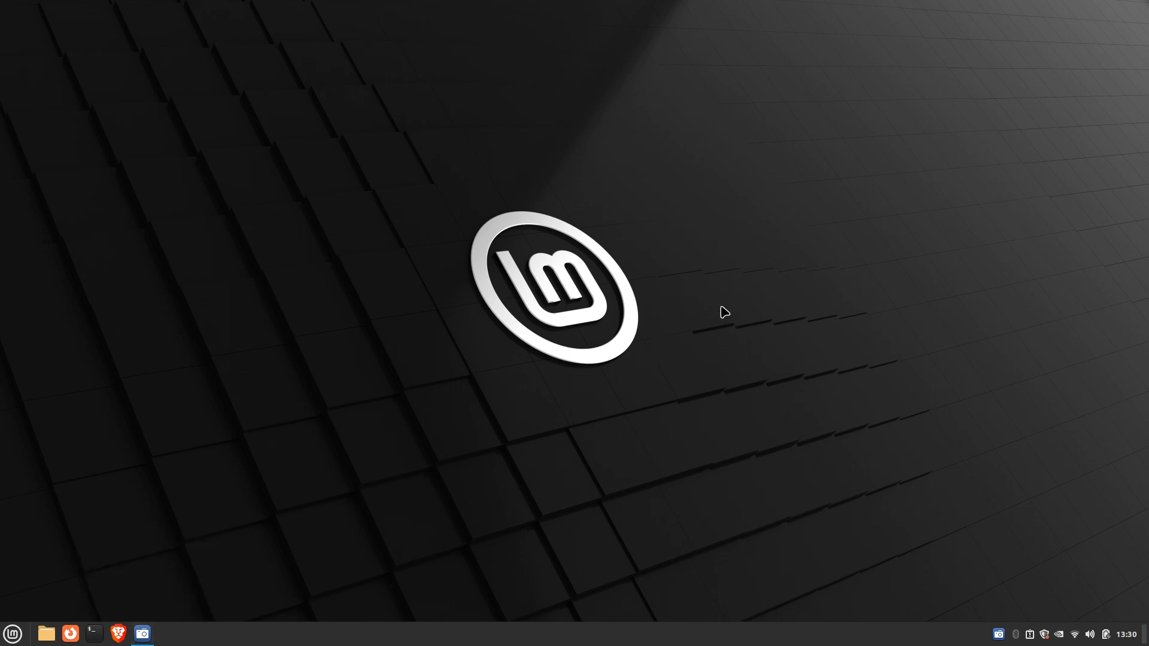
pyautogui.click(11, 637)
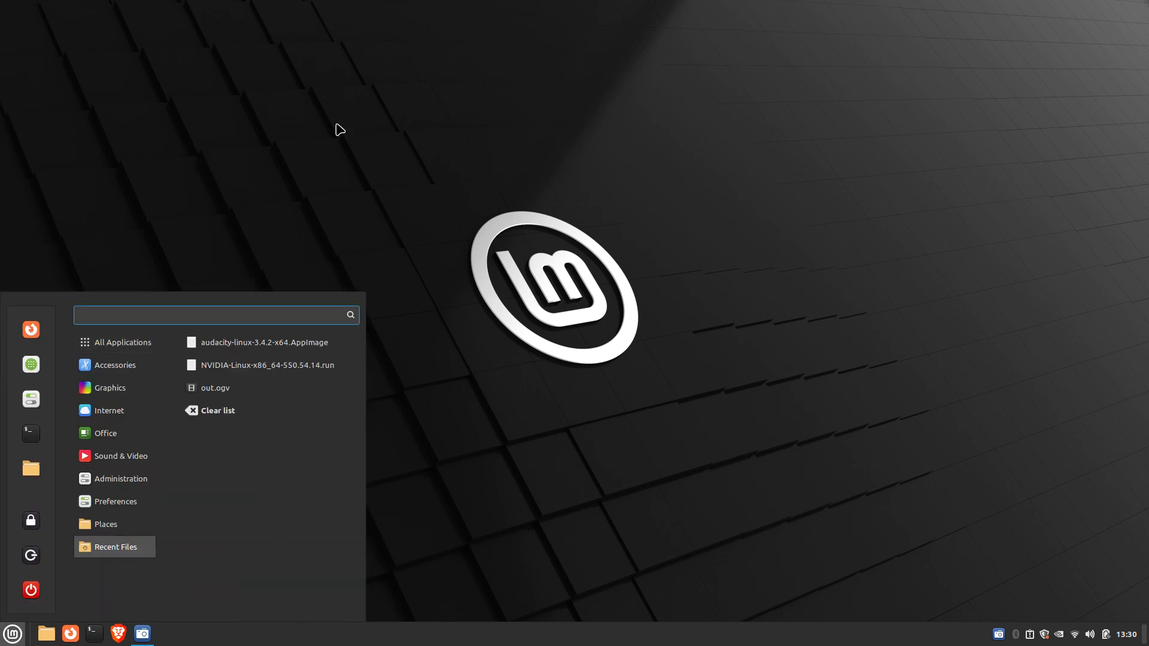
pyautogui.moveTo(113, 359)
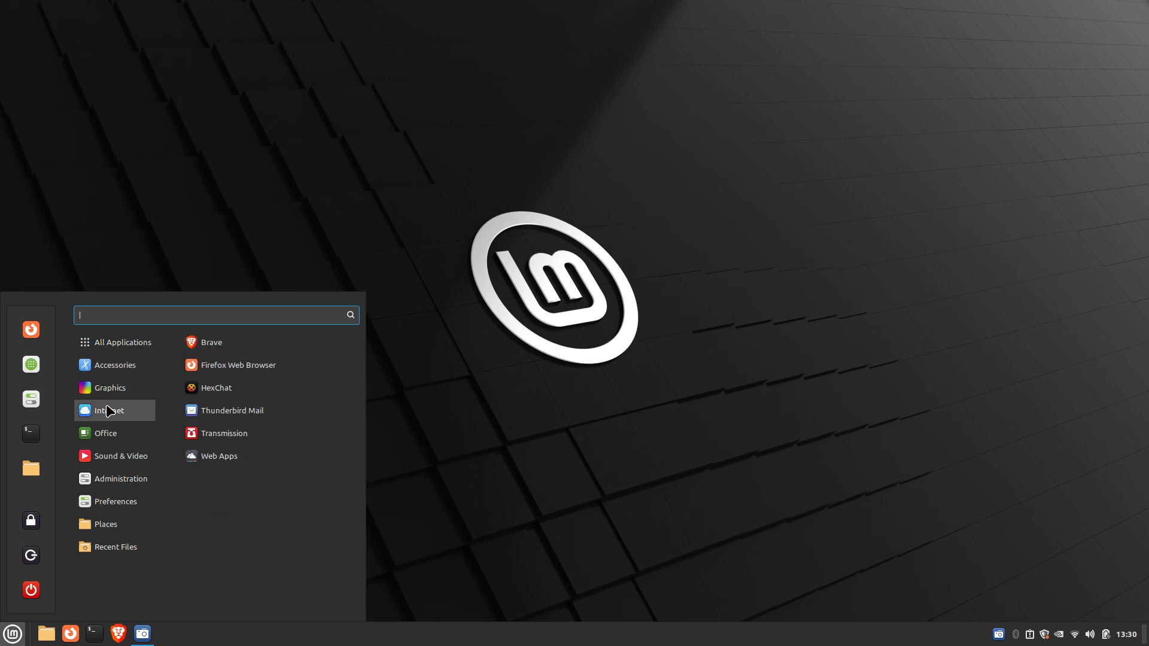
pyautogui.moveTo(96, 556)
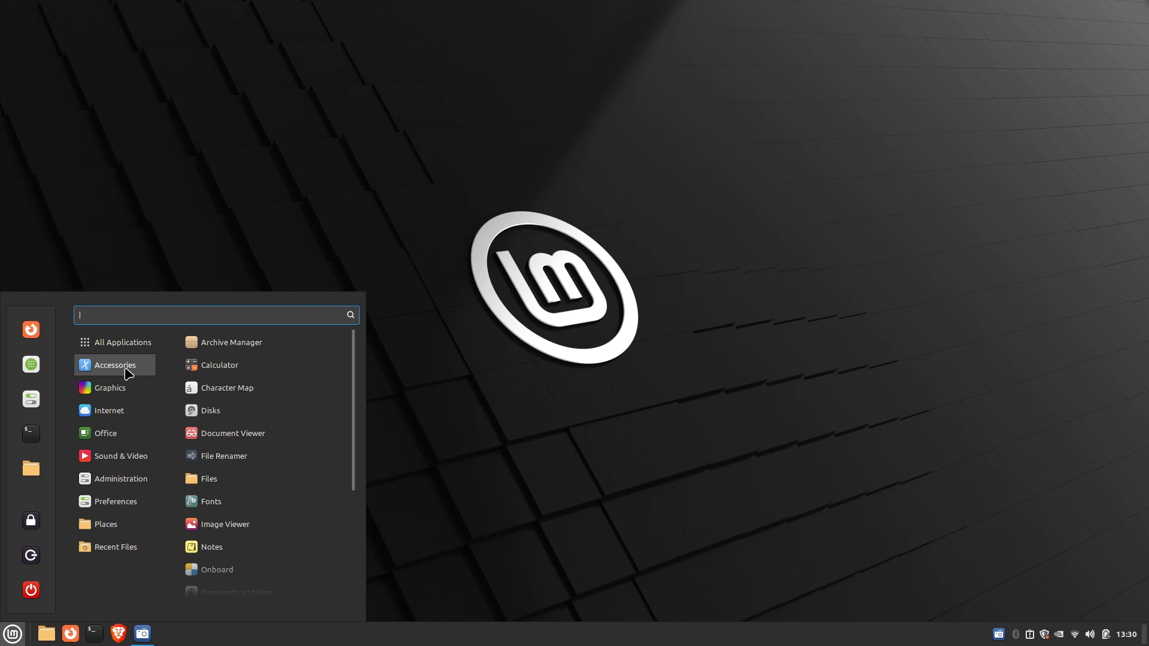
pyautogui.moveTo(108, 436)
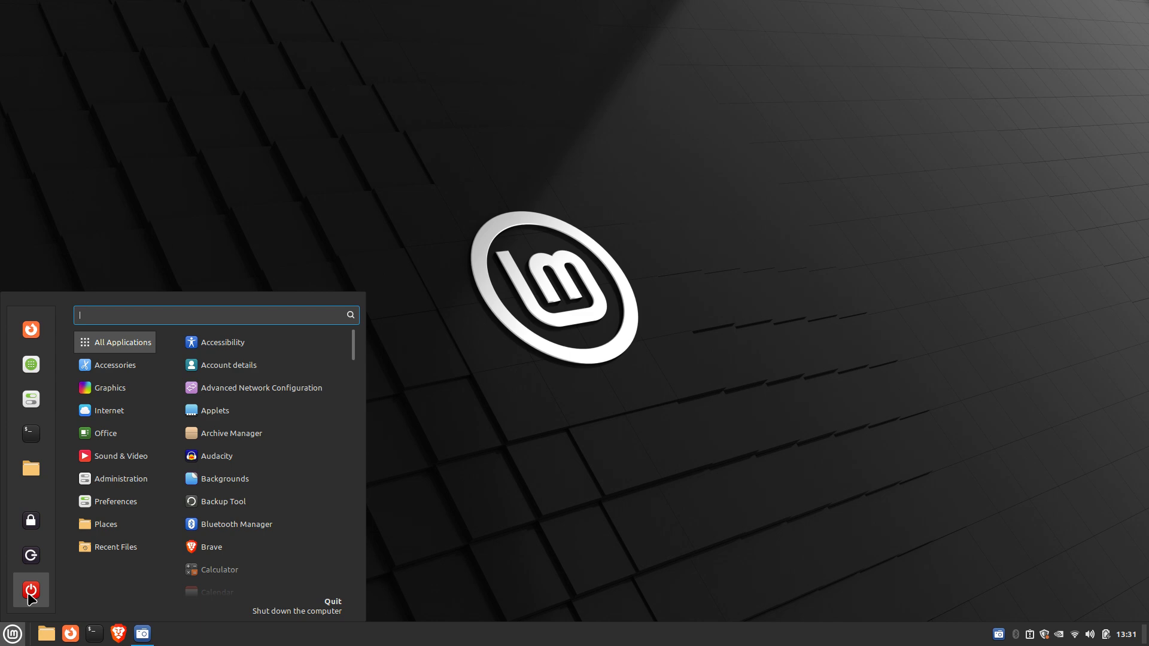
pyautogui.click(680, 339)
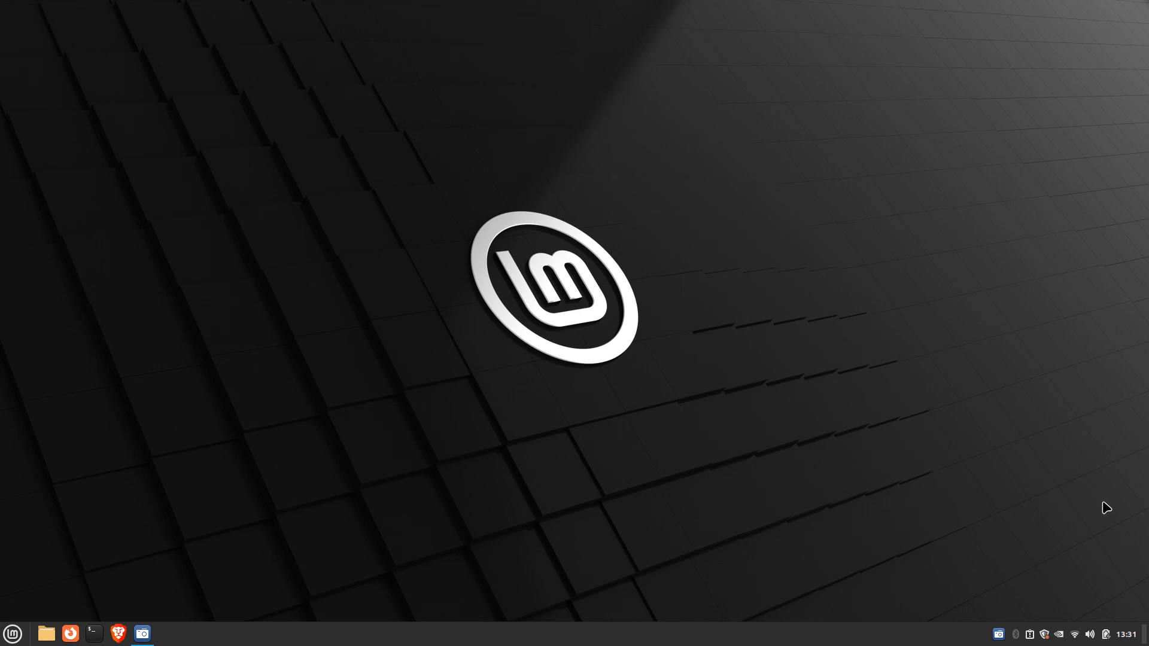
# Step: Examine the system reports, system information and crash reports in System Reports, and close it
pyautogui.click(1030, 636)
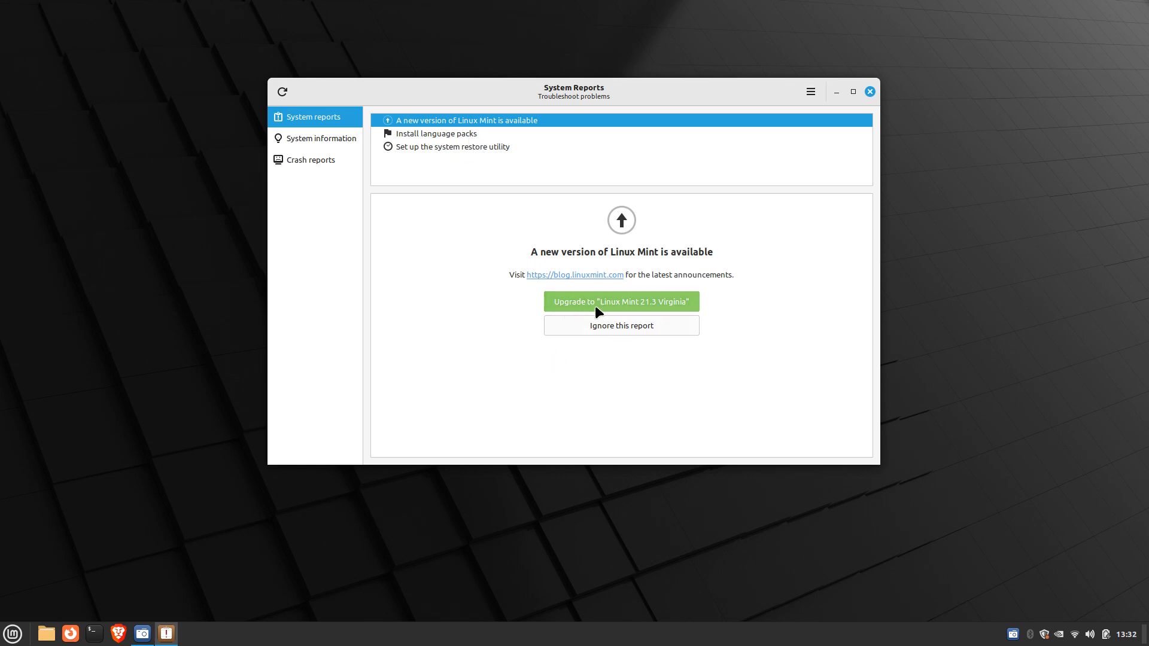
pyautogui.click(637, 307)
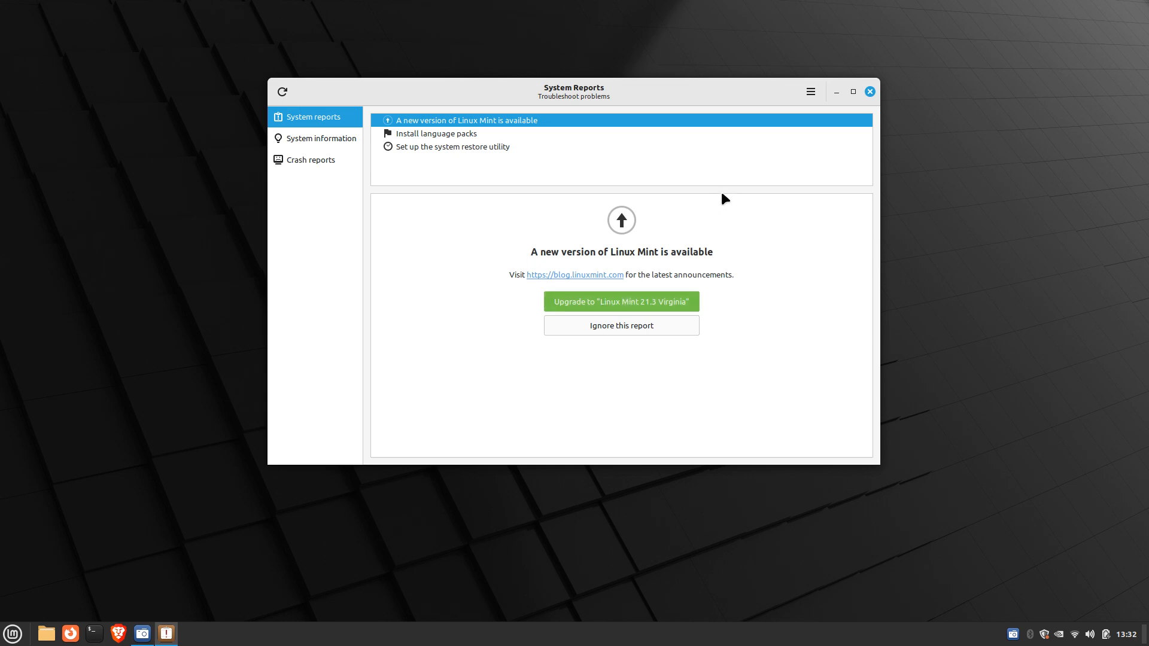
pyautogui.click(292, 137)
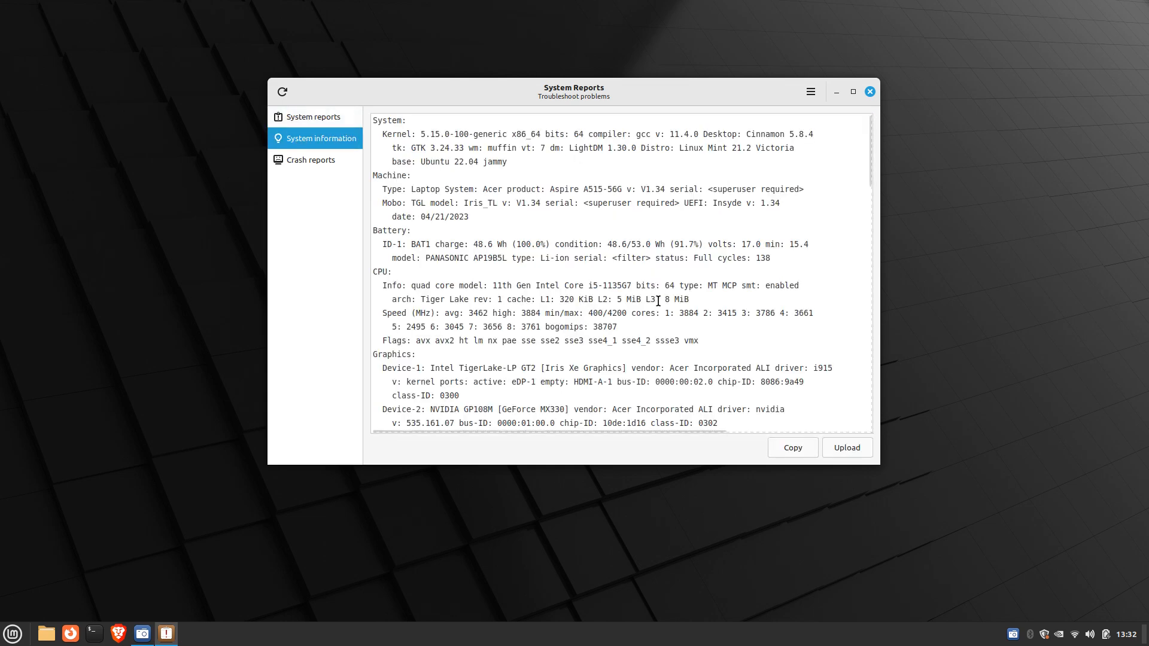
pyautogui.scroll(-5, 625, 265)
pyautogui.scroll(3, 626, 264)
pyautogui.click(294, 161)
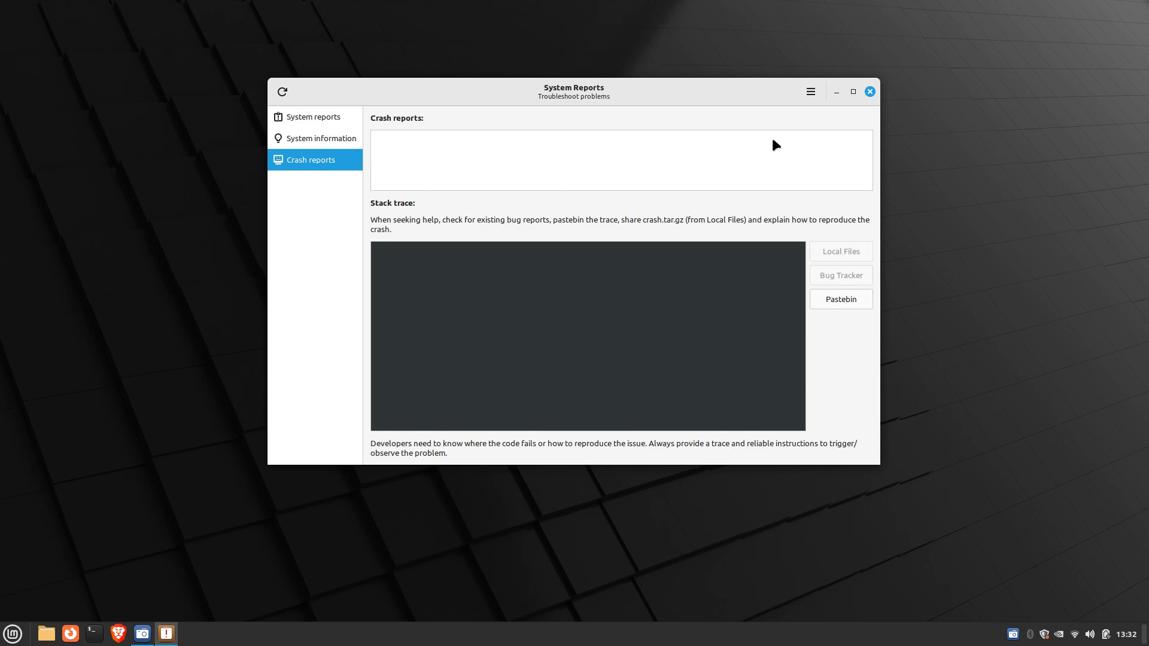
pyautogui.click(870, 91)
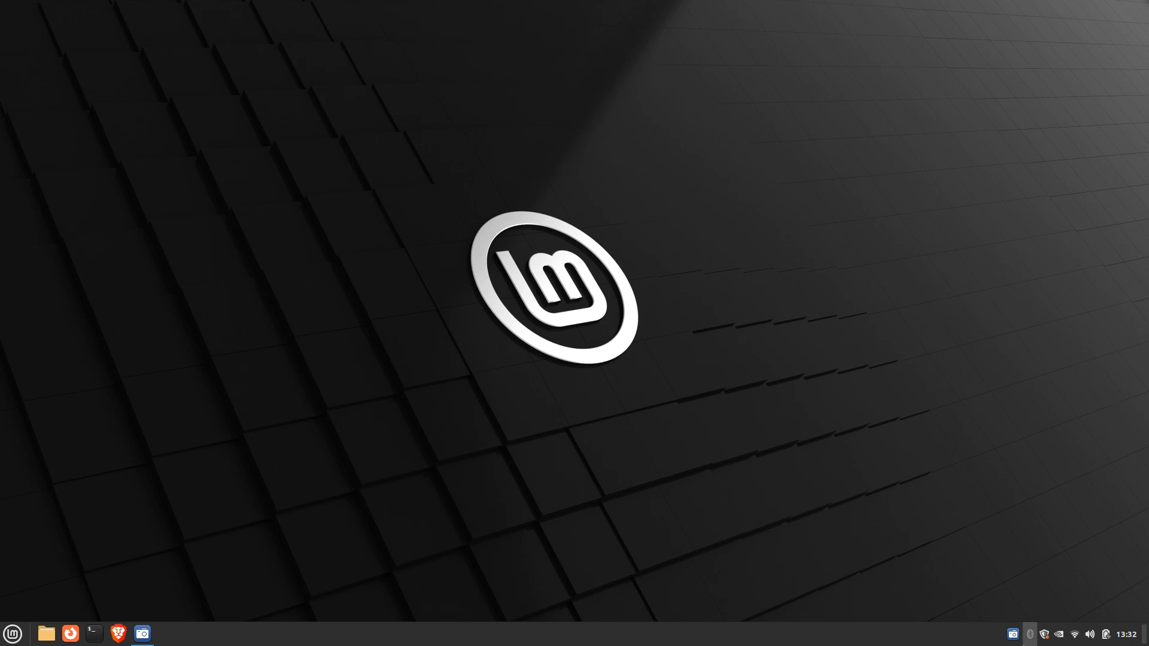
# Step: Open the Update Manager to examine the available updates, and close it without installing any
pyautogui.click(1044, 636)
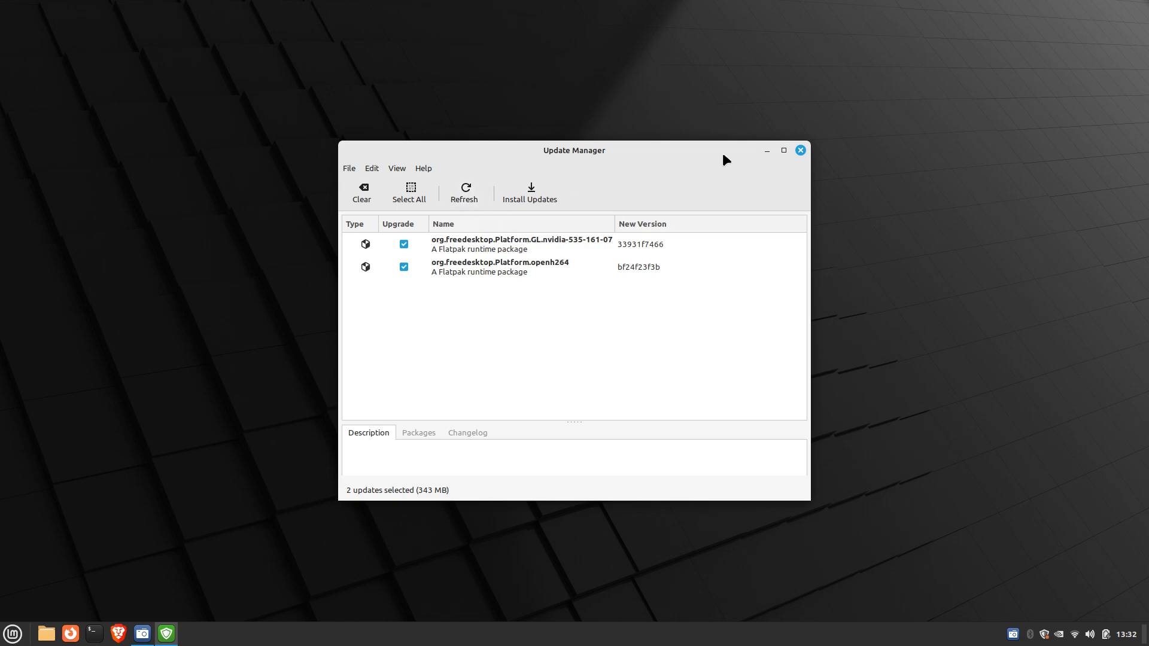
pyautogui.click(798, 154)
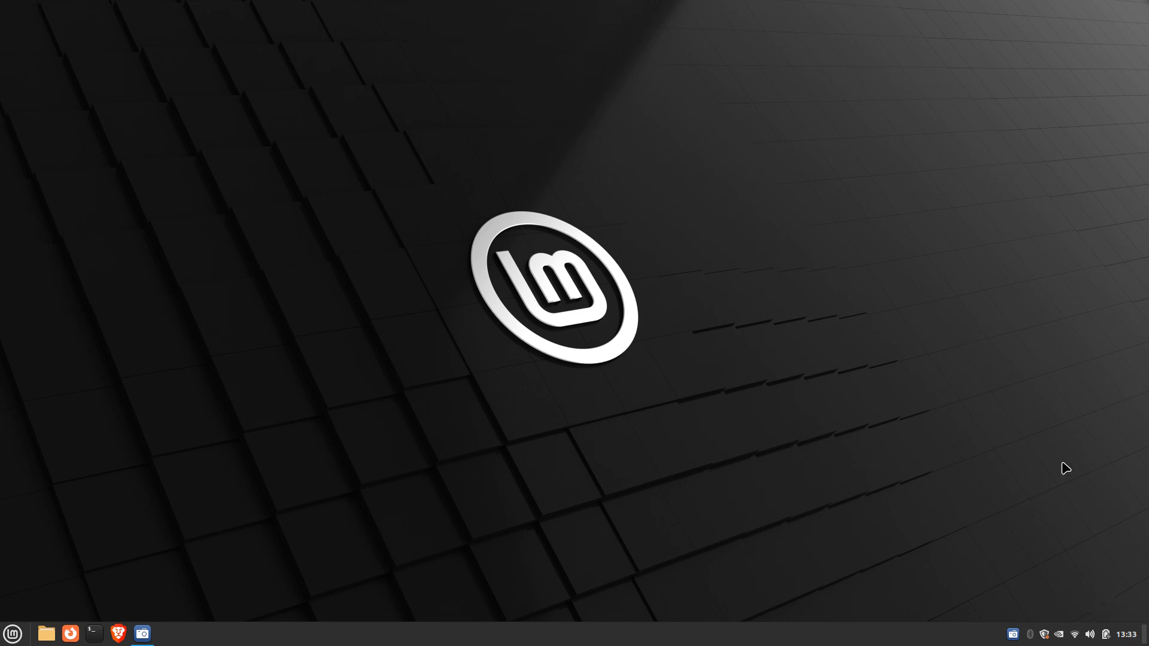
# Step: In the Date and Time settings, turn off the 24h clock and enable displaying the date
pyautogui.click(1125, 636)
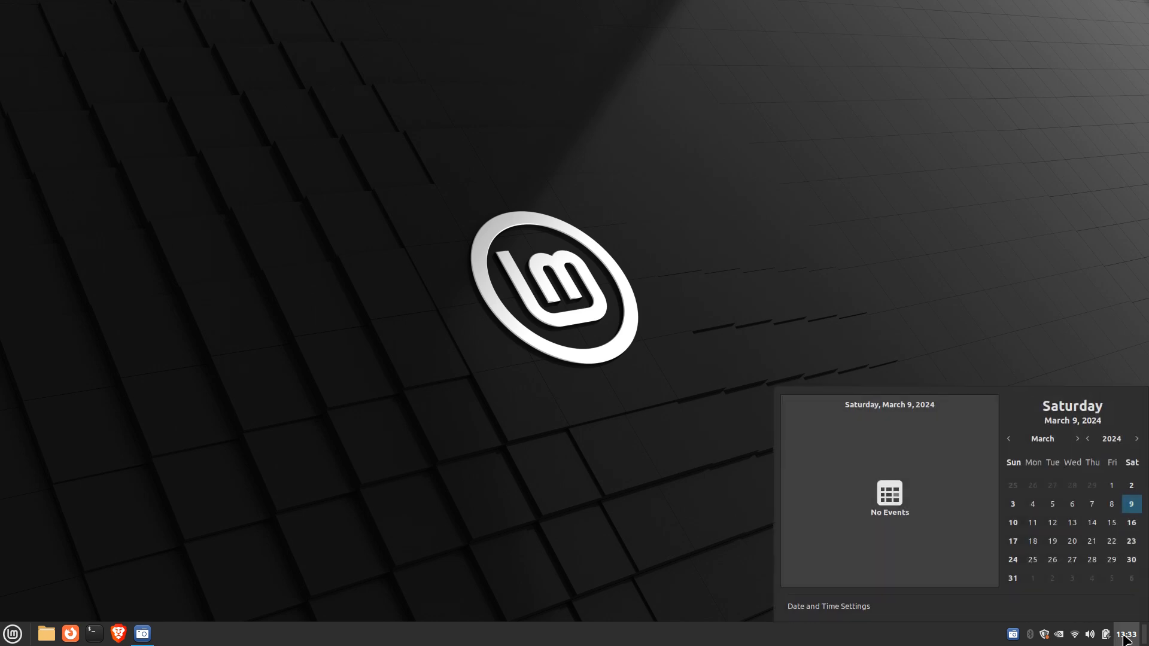
pyautogui.click(832, 606)
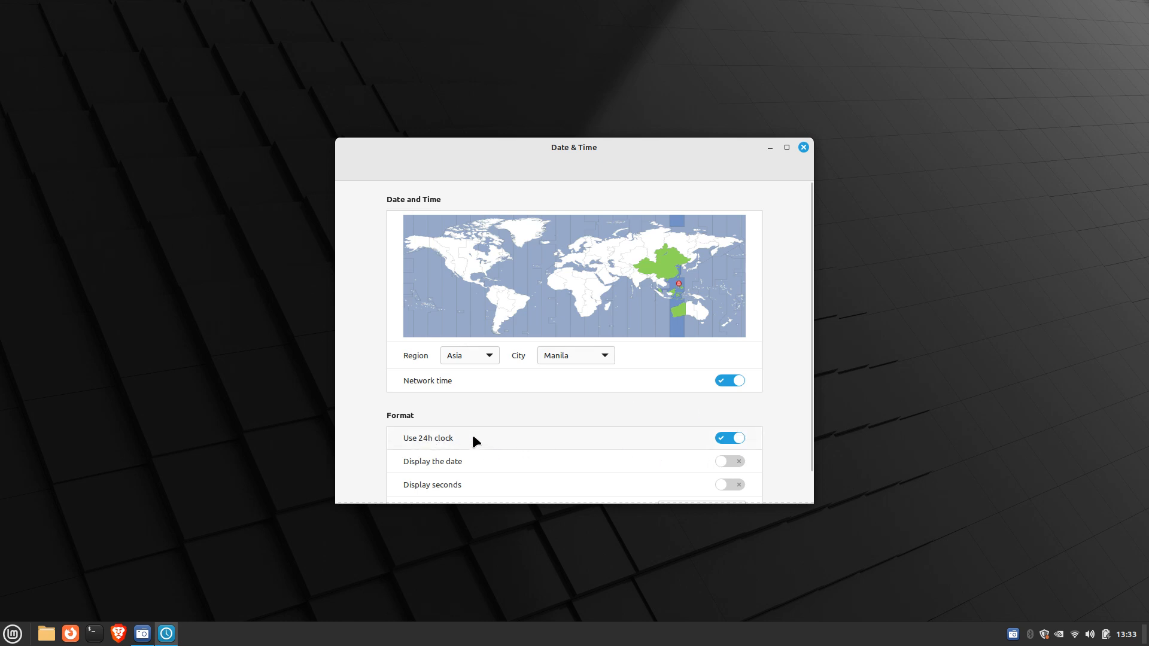
pyautogui.click(729, 439)
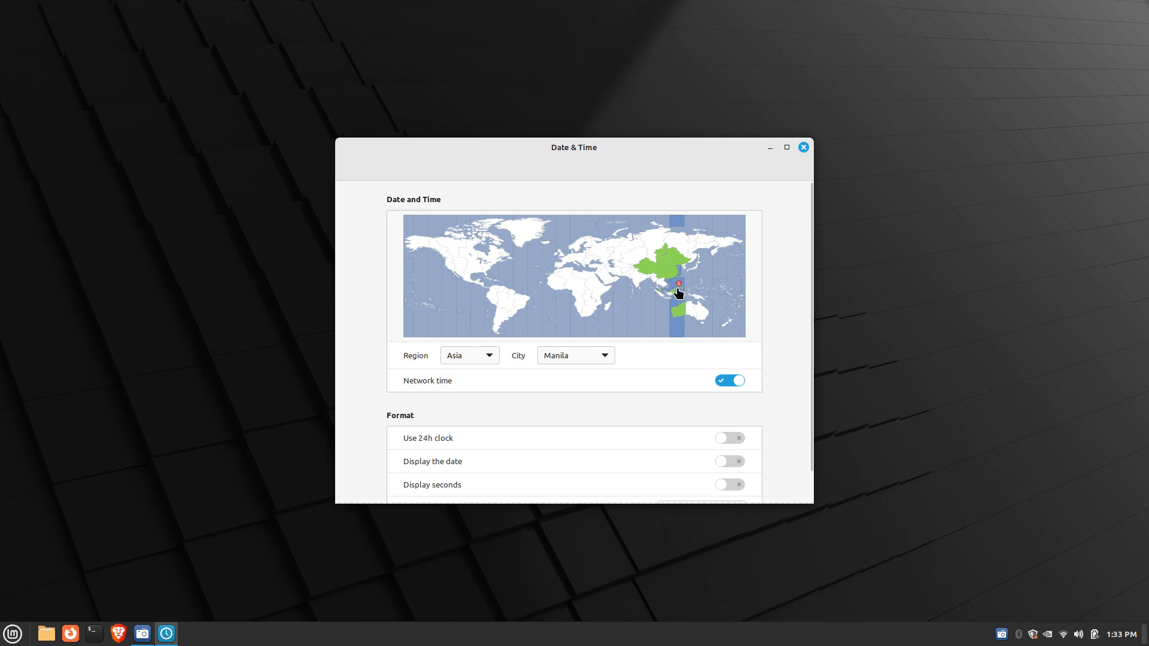
pyautogui.scroll(-1, 787, 344)
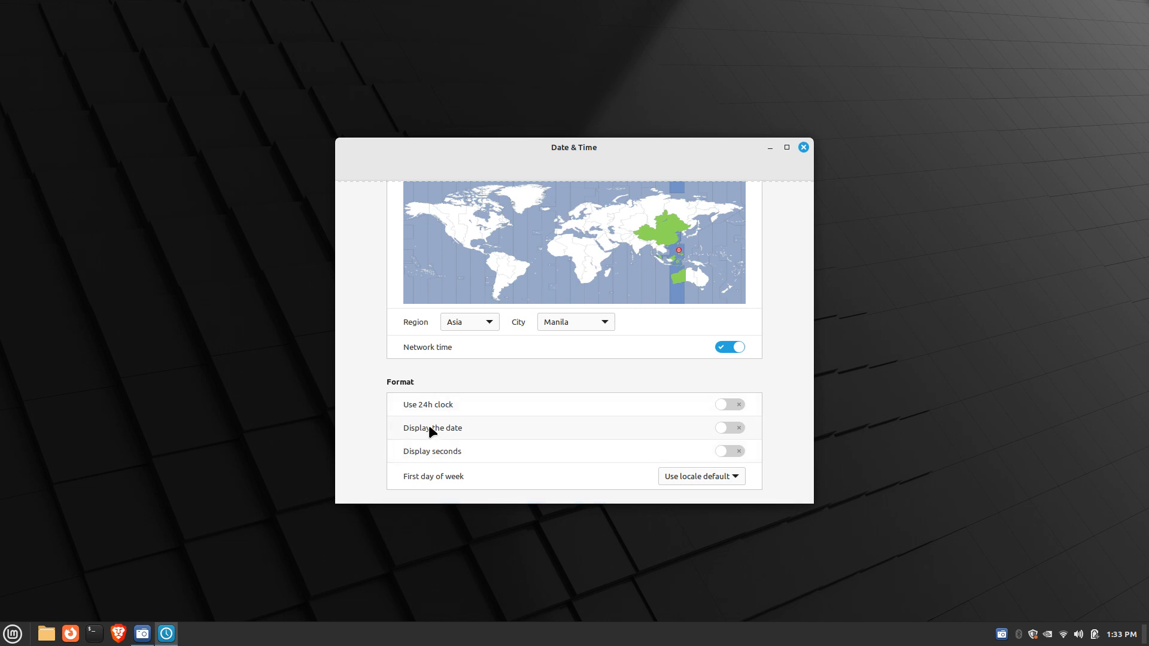
pyautogui.click(727, 425)
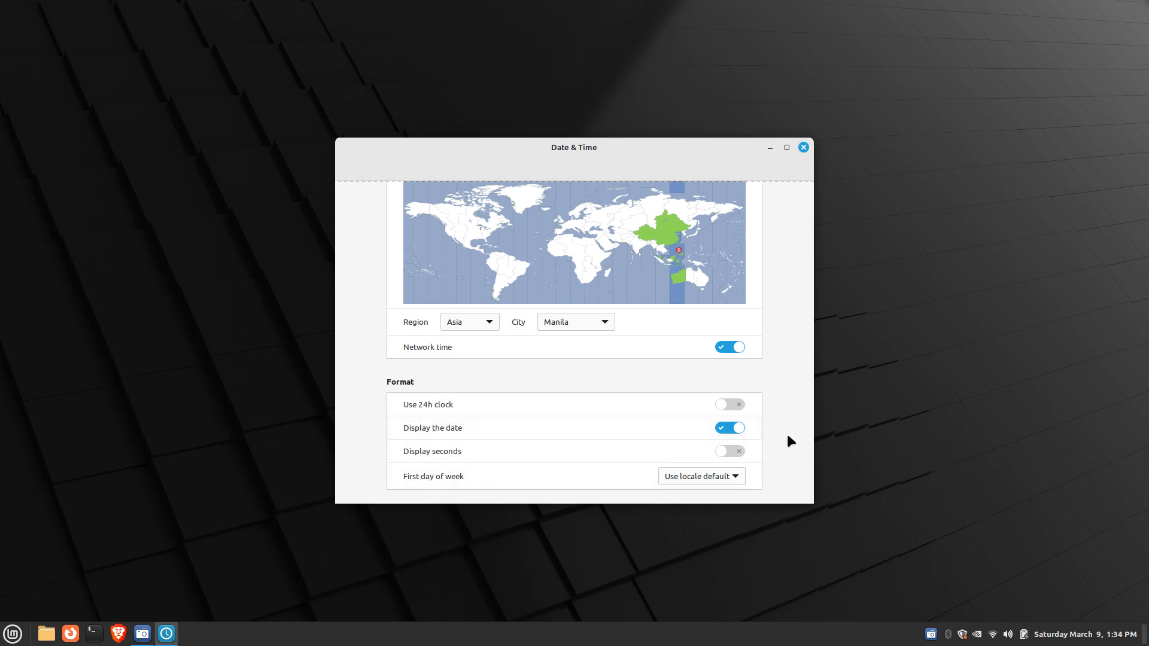
pyautogui.click(802, 148)
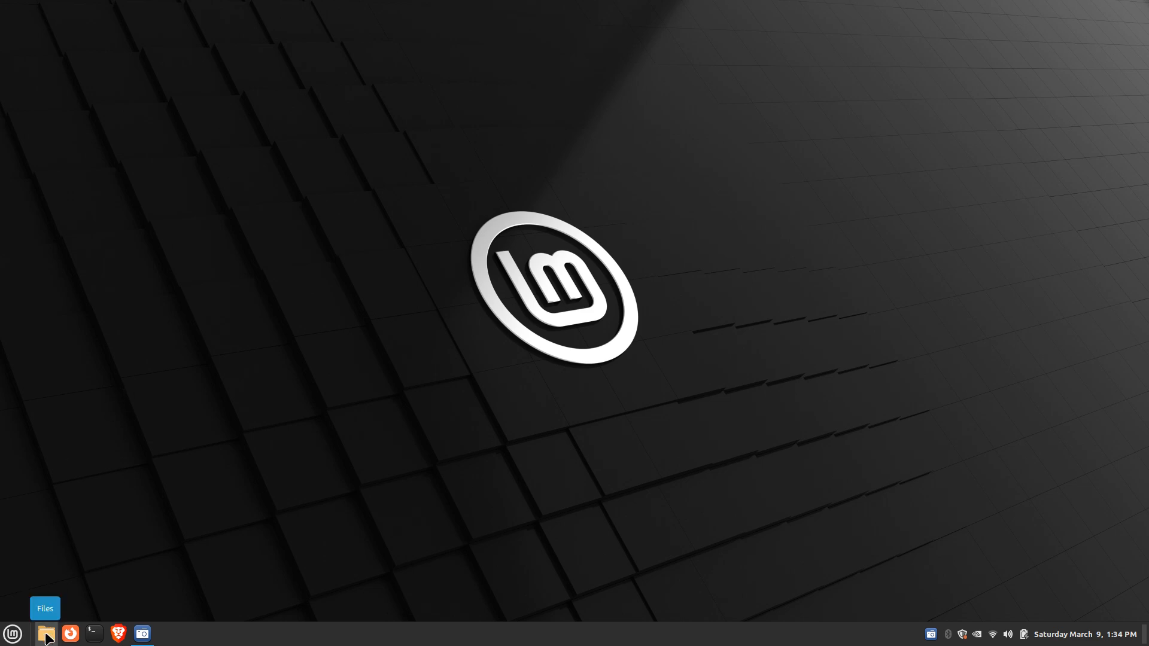
# Step: Open the home folder in the file manager and place its window near the middle of the desktop
pyautogui.click(13, 634)
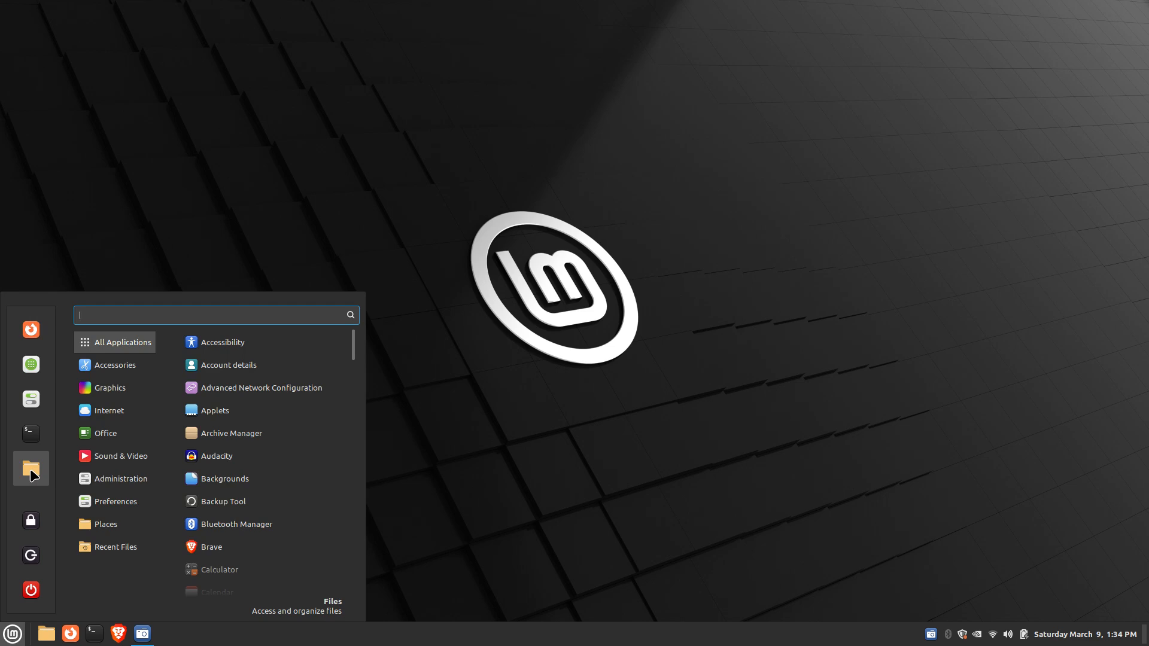
pyautogui.click(30, 470)
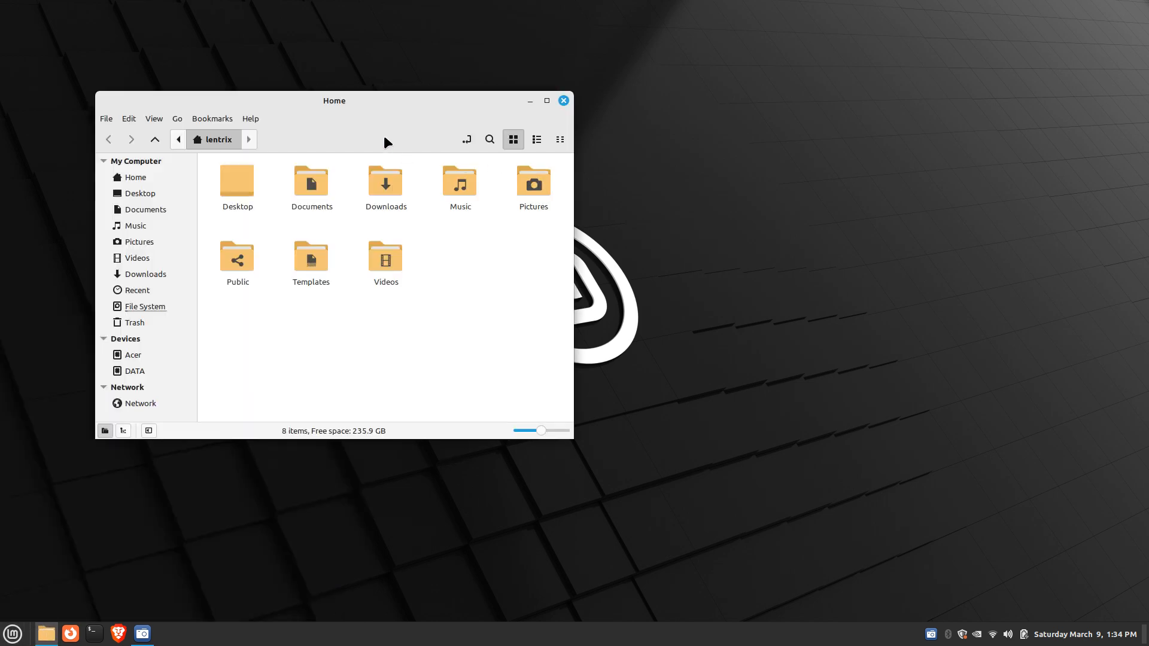
pyautogui.moveTo(318, 99); pyautogui.dragTo(540, 90)
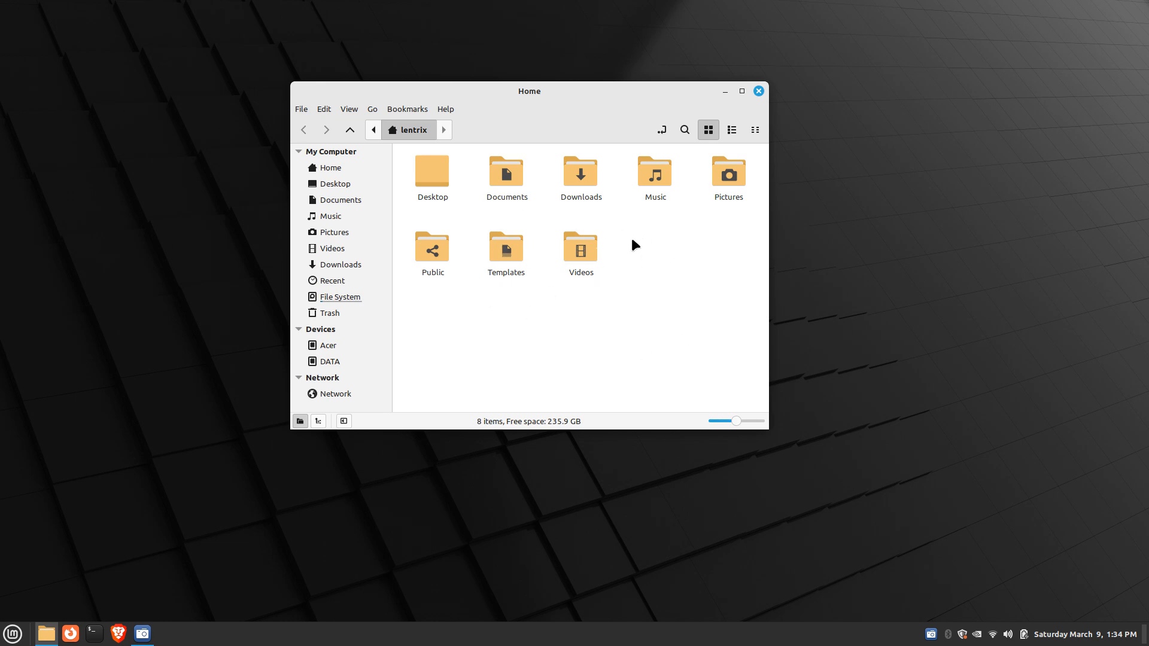
# Step: Create a new folder named Development in the home folder
pyautogui.rightClick(652, 243)
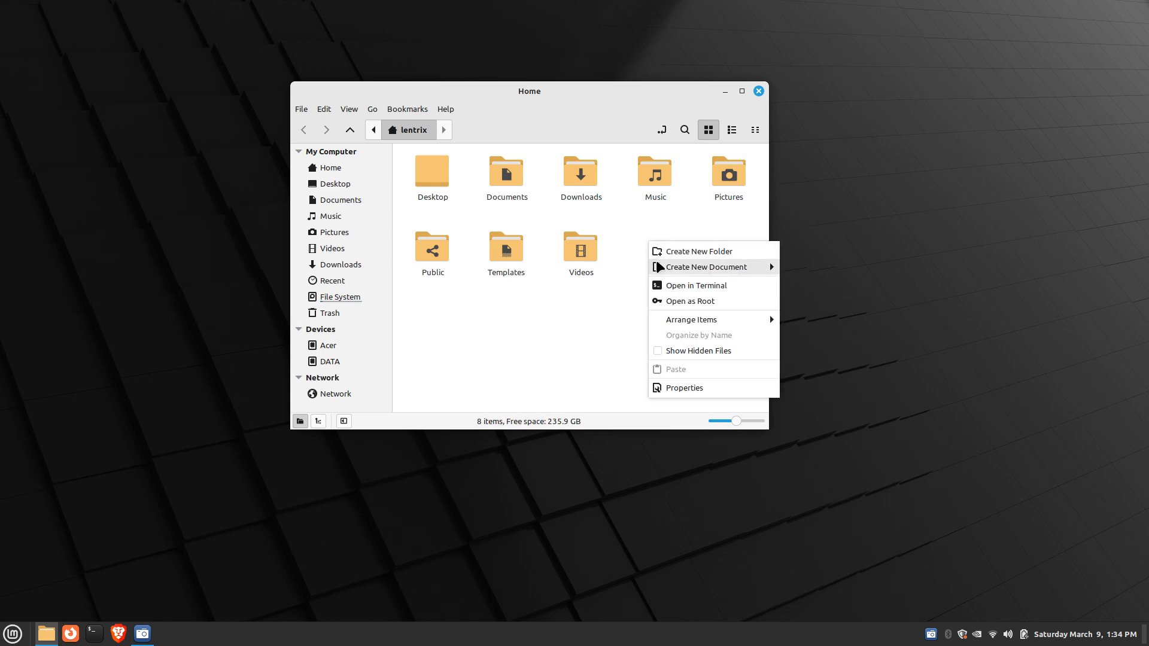
pyautogui.click(699, 252)
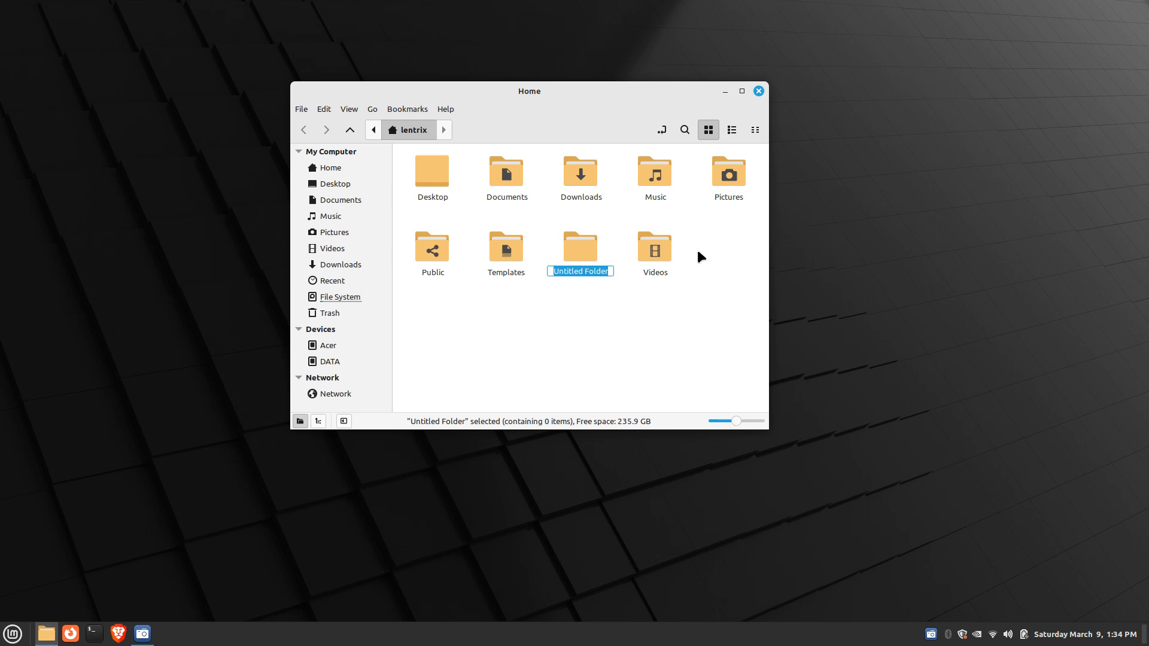
pyautogui.write('Development')
pyautogui.press('Return')
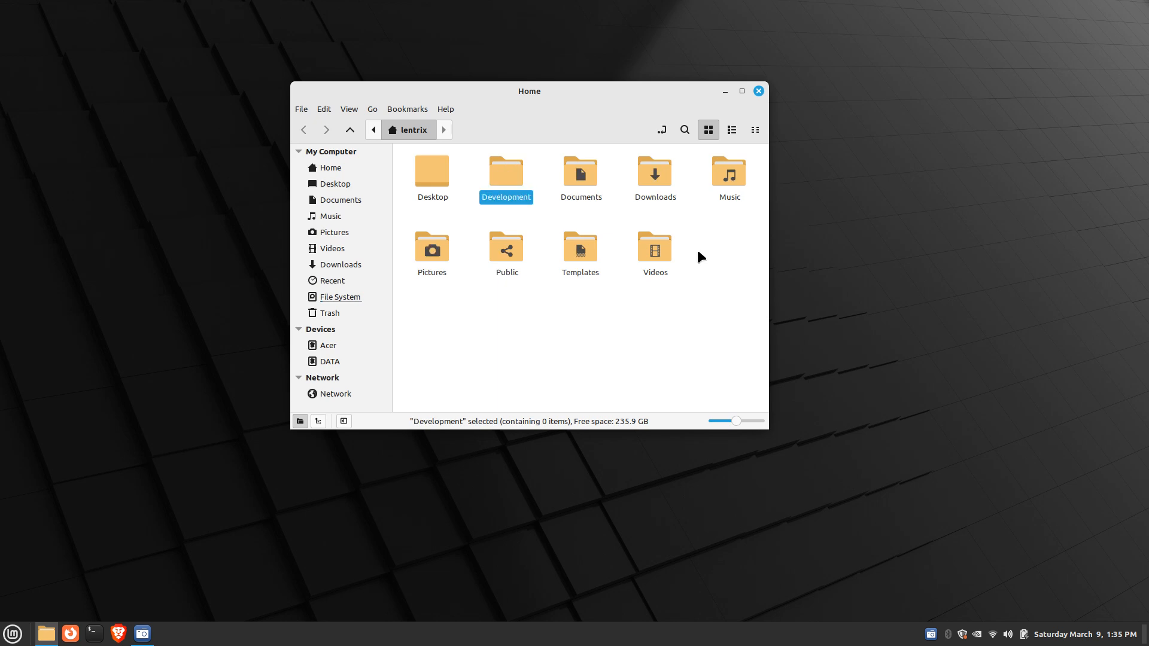
pyautogui.click(710, 236)
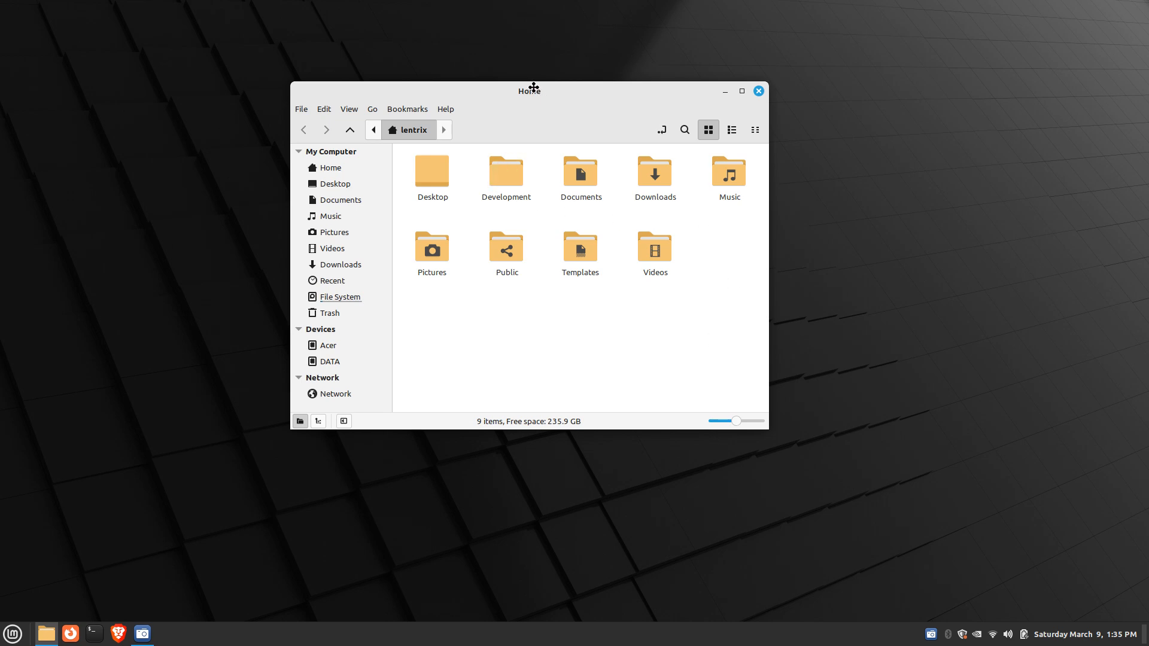
# Step: Move the Home window aside and examine the options that the empty desktop's context menu offers
pyautogui.moveTo(533, 88); pyautogui.dragTo(612, 65)
pyautogui.rightClick(110, 85)
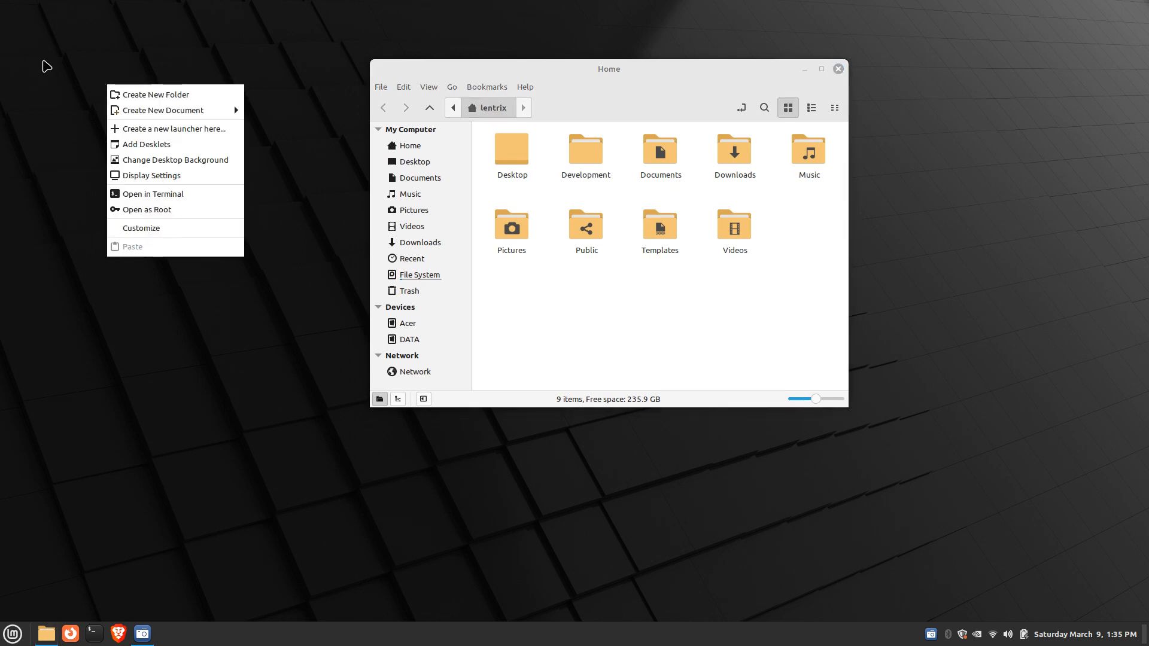
pyautogui.click(35, 113)
pyautogui.rightClick(134, 47)
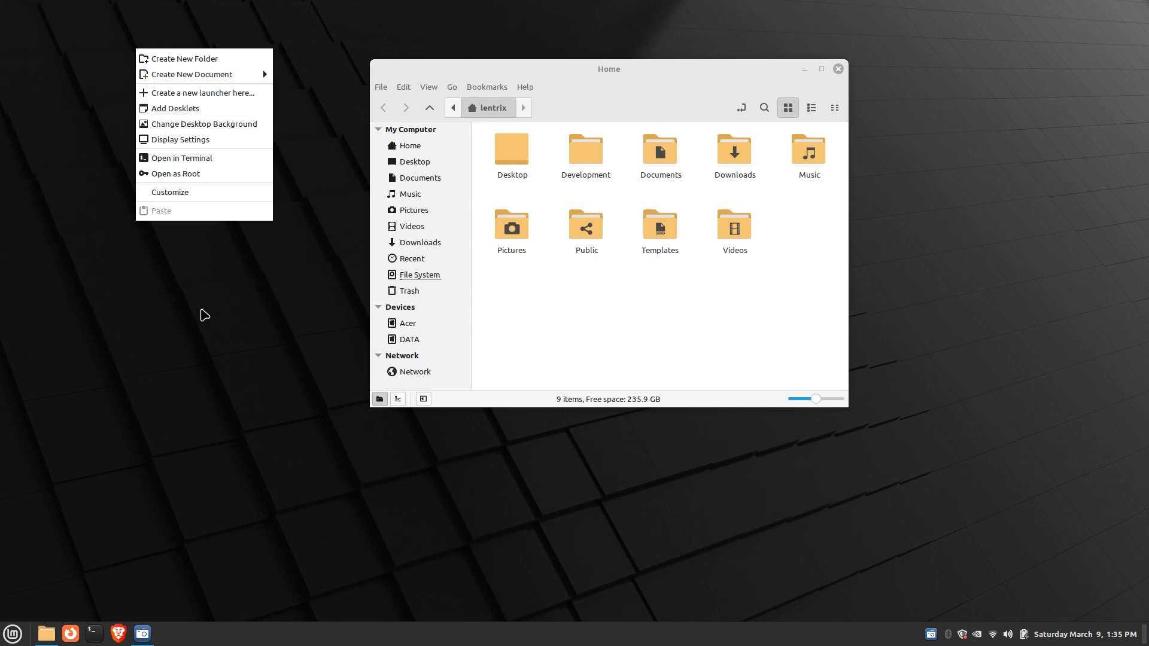
pyautogui.click(239, 297)
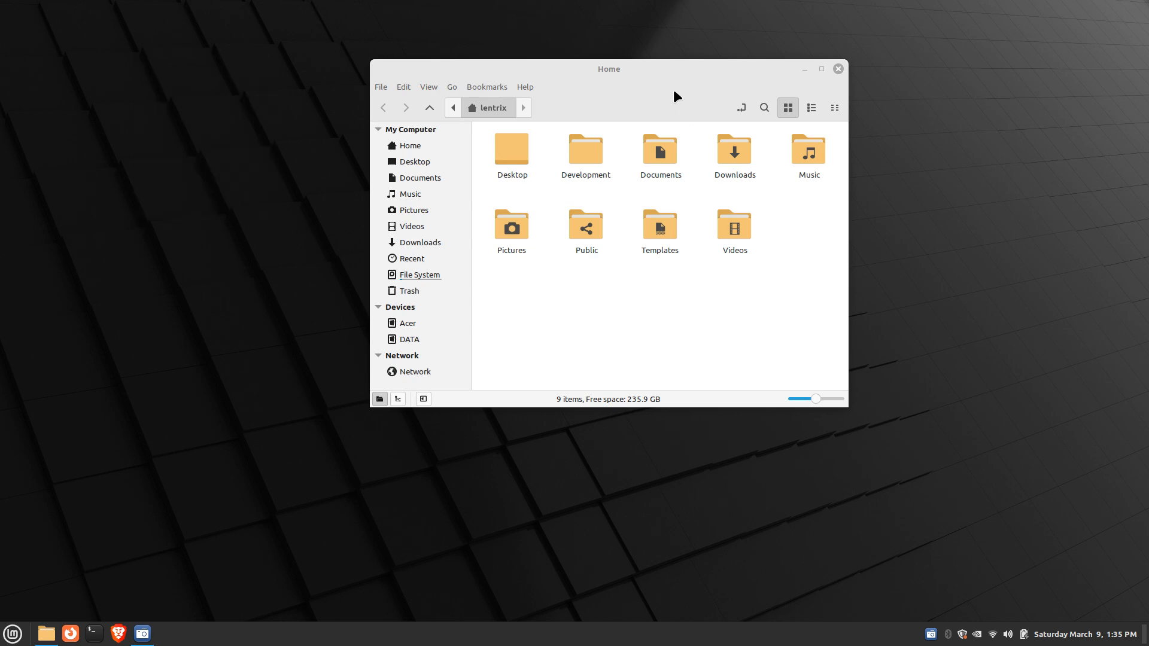
# Step: Move the Home window around the desktop, minimize and restore it, and place it above the desktop's middle
pyautogui.moveTo(642, 70); pyautogui.dragTo(701, 122)
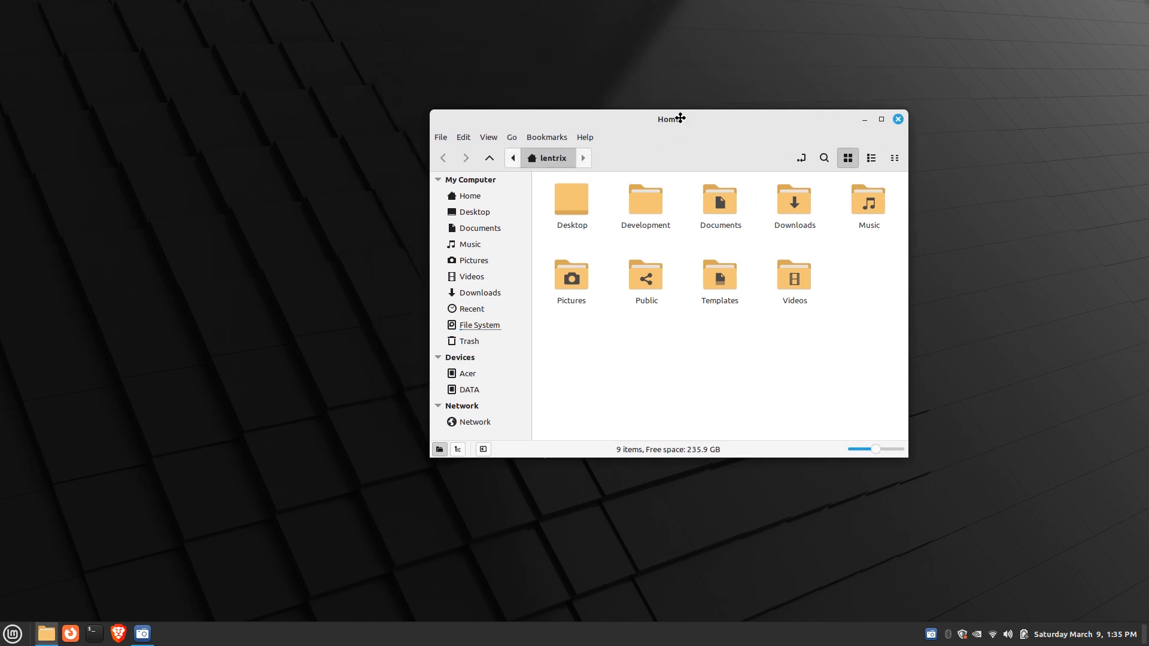
pyautogui.moveTo(667, 118); pyautogui.dragTo(456, 175)
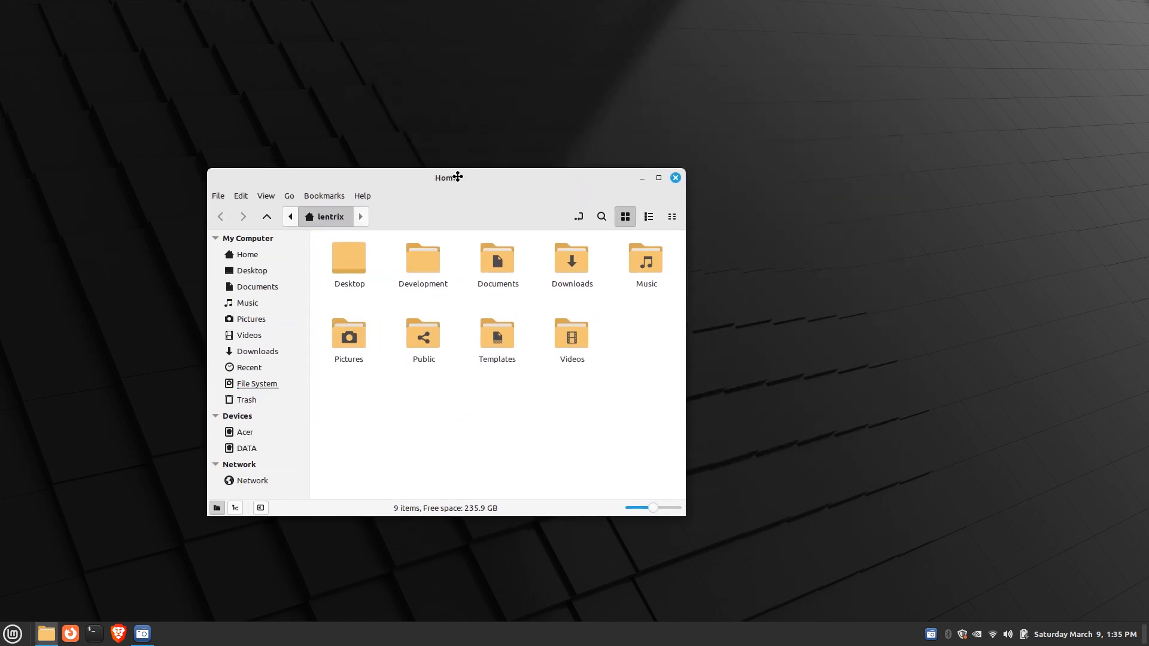
pyautogui.click(640, 178)
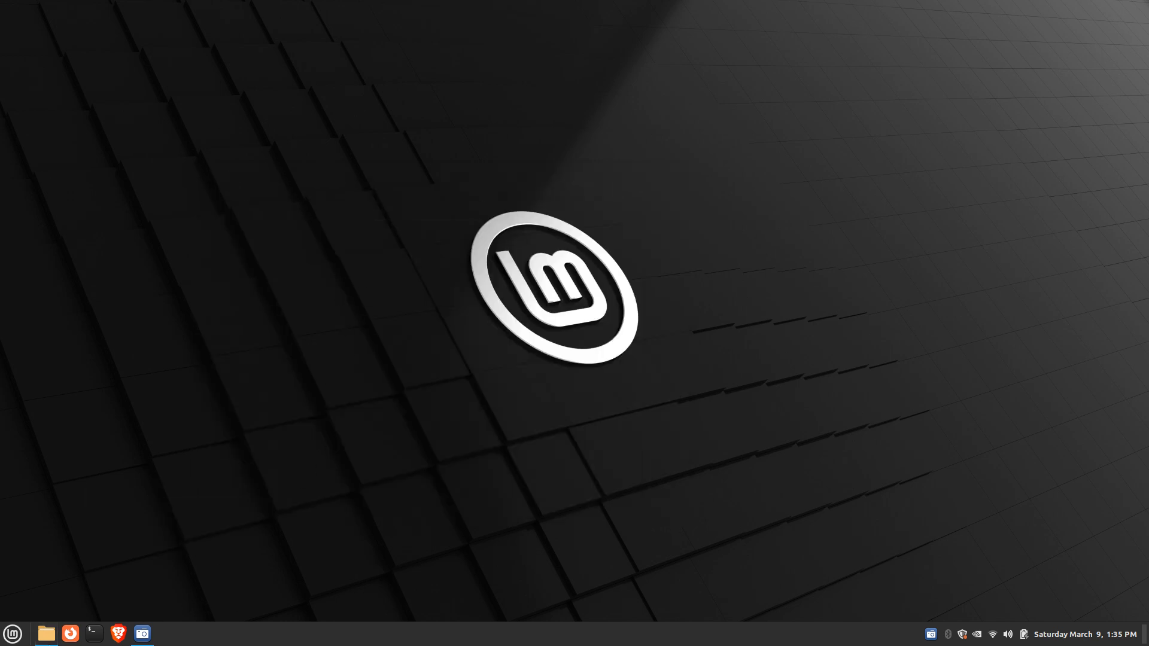
pyautogui.click(48, 639)
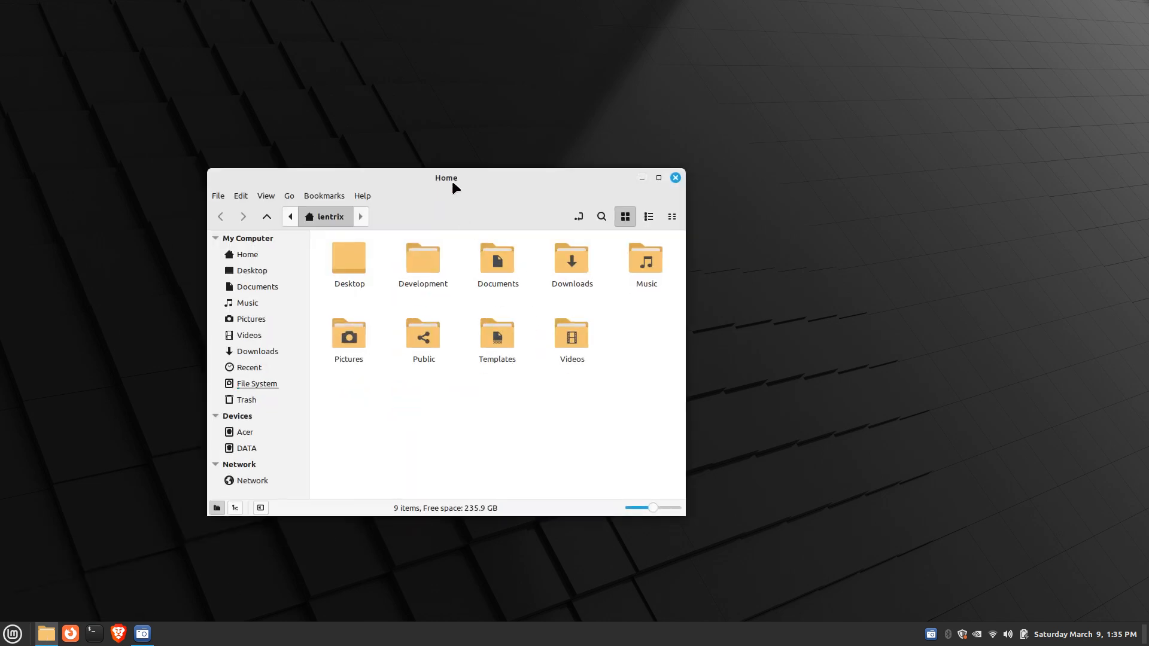
pyautogui.moveTo(452, 183); pyautogui.dragTo(504, 113)
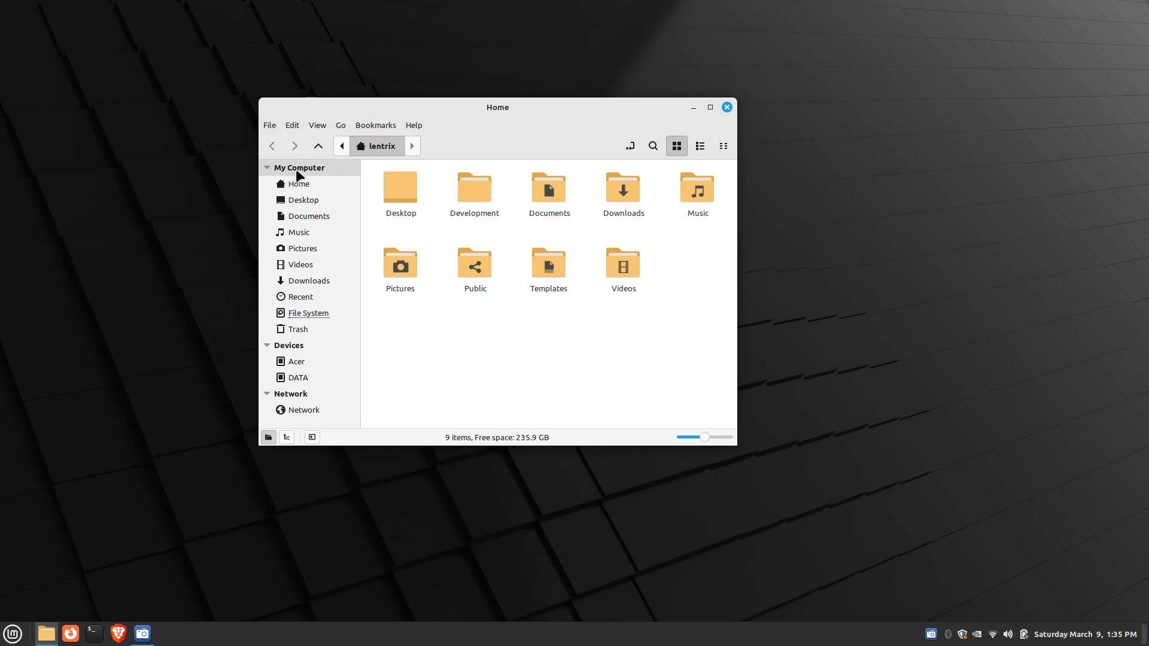
pyautogui.moveTo(518, 108); pyautogui.dragTo(474, 105)
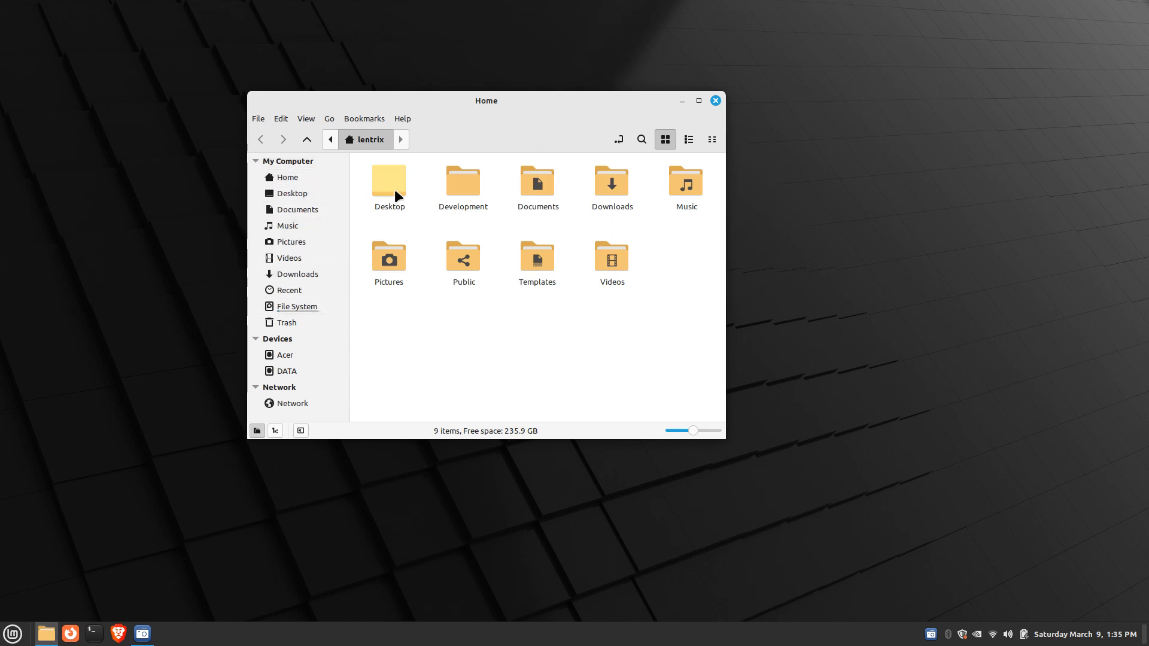
# Step: Open the DATA drive in the file manager and look through its folders
pyautogui.click(290, 372)
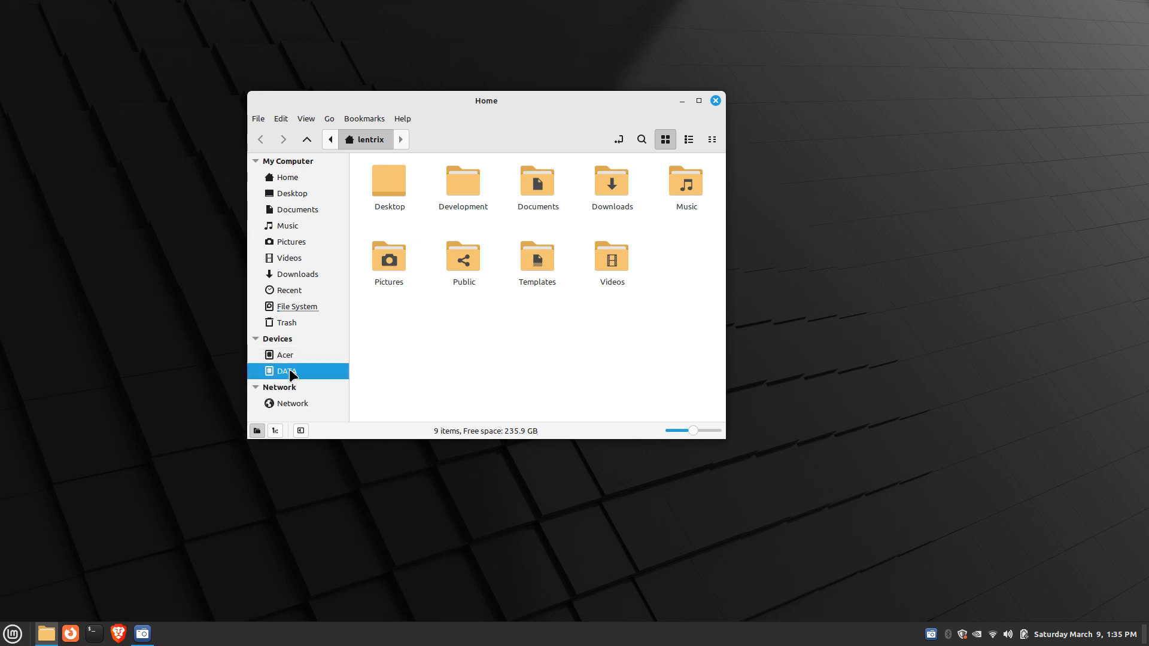
pyautogui.scroll(-3, 593, 323)
pyautogui.scroll(3, 581, 348)
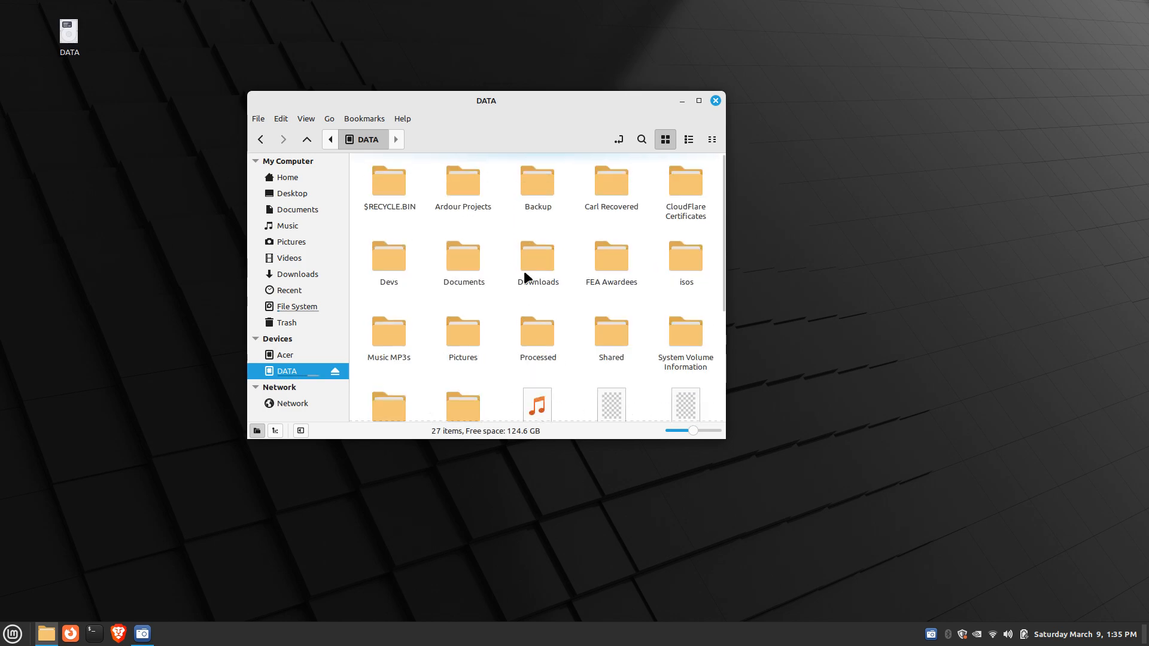
# Step: Start unmounting the DATA drive, cancel the unmount and close the file manager window
pyautogui.click(335, 371)
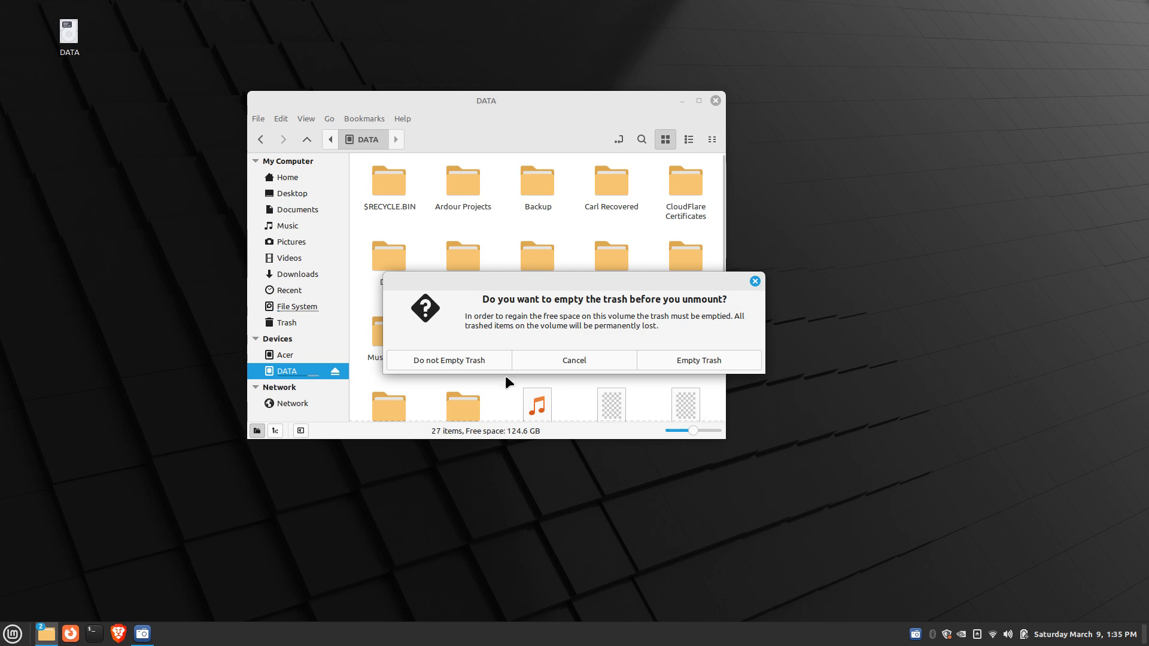
pyautogui.click(602, 358)
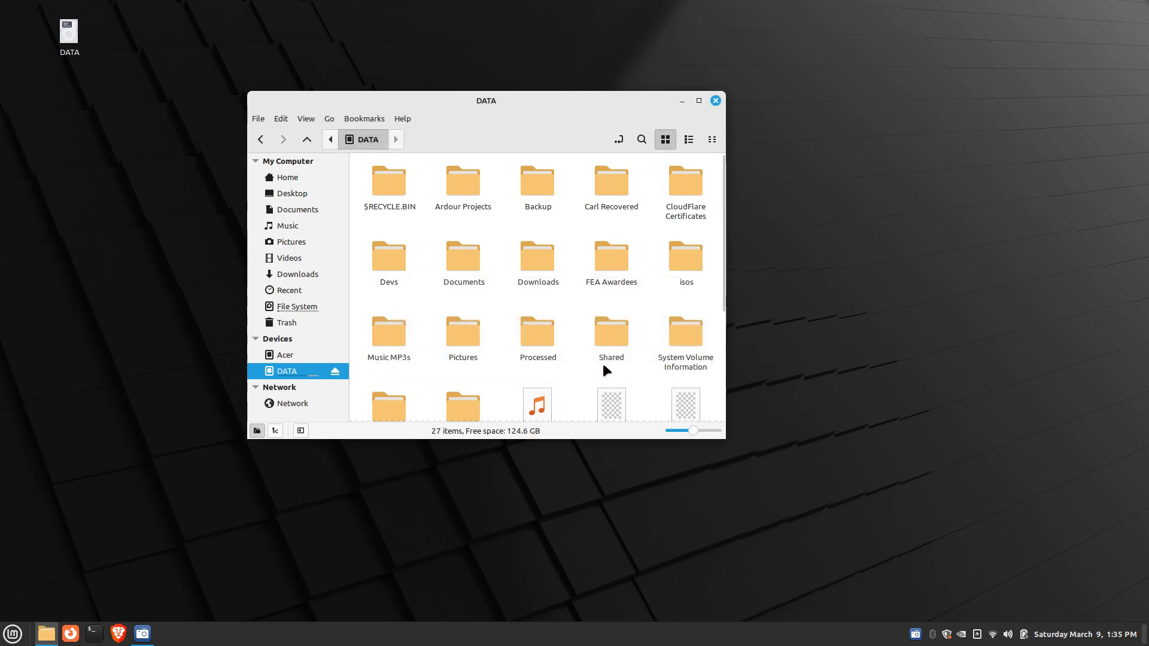
pyautogui.click(715, 101)
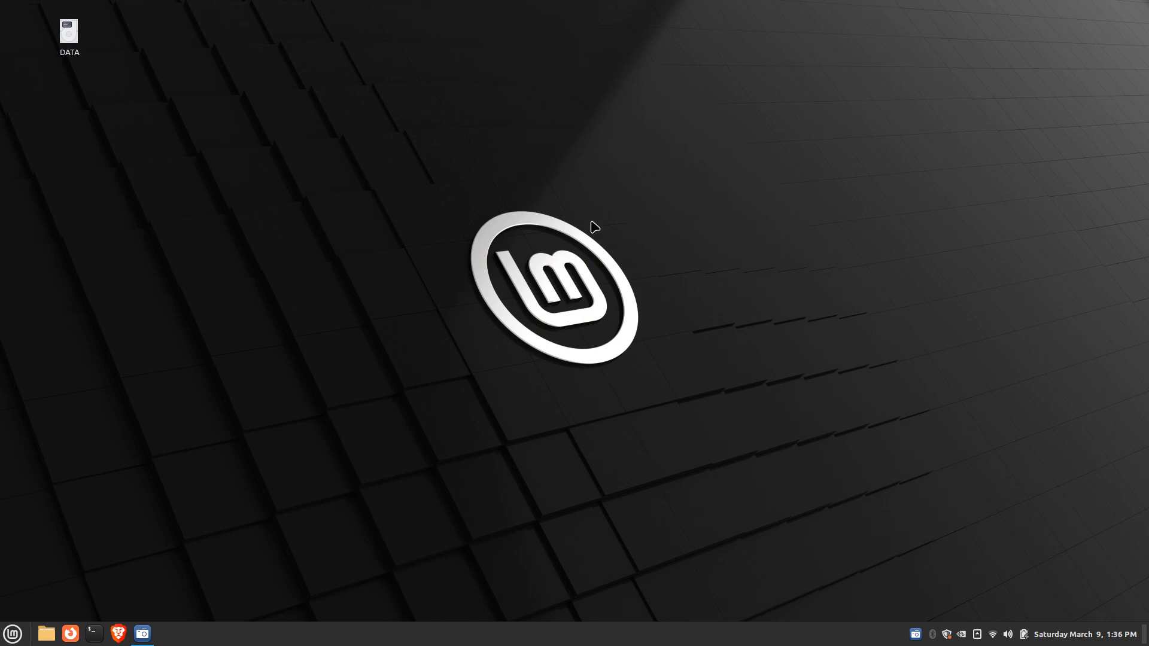
# Step: Open the desktop background settings and browse the Vanessa, Vera and Victoria image collections
pyautogui.rightClick(407, 119)
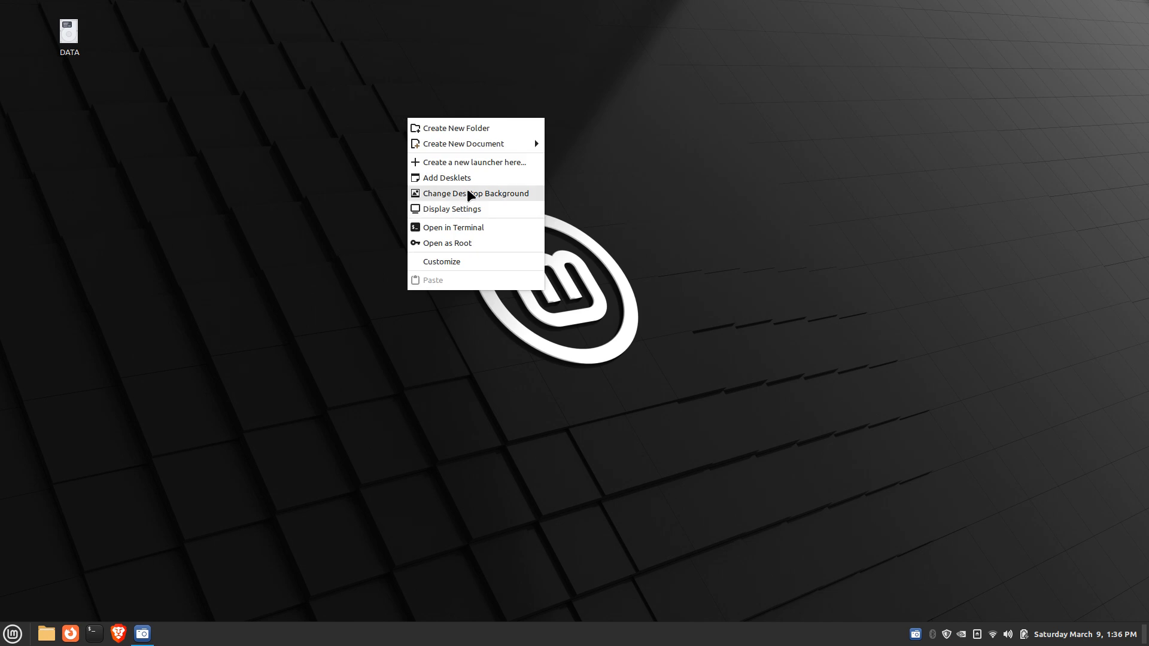
pyautogui.click(467, 199)
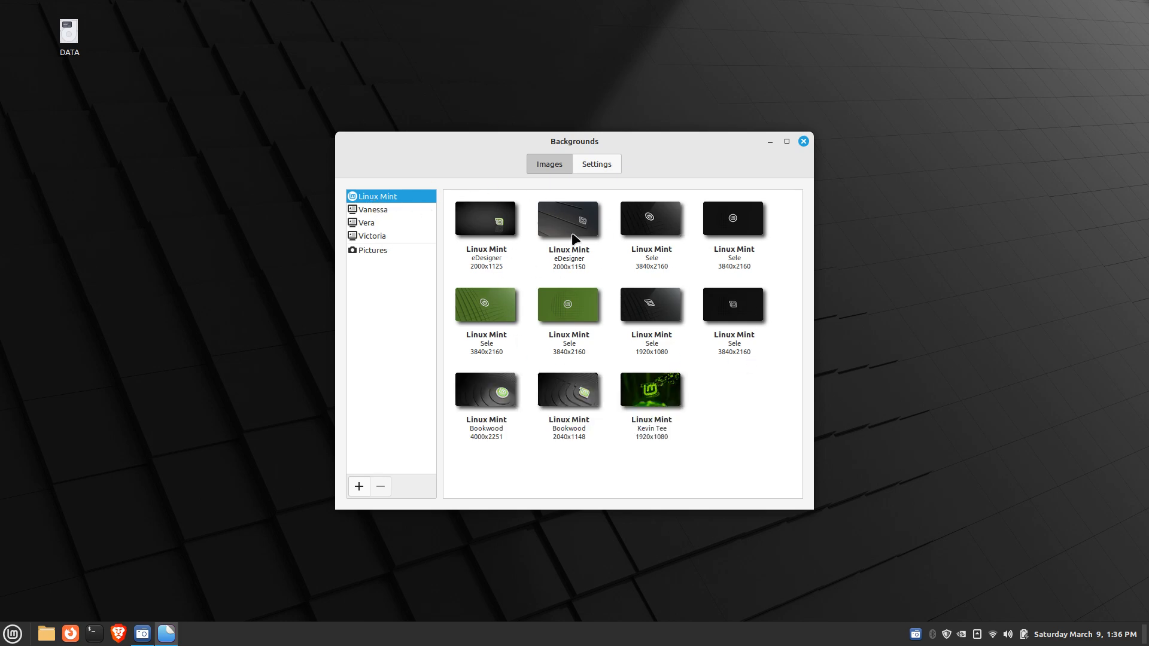
pyautogui.click(371, 211)
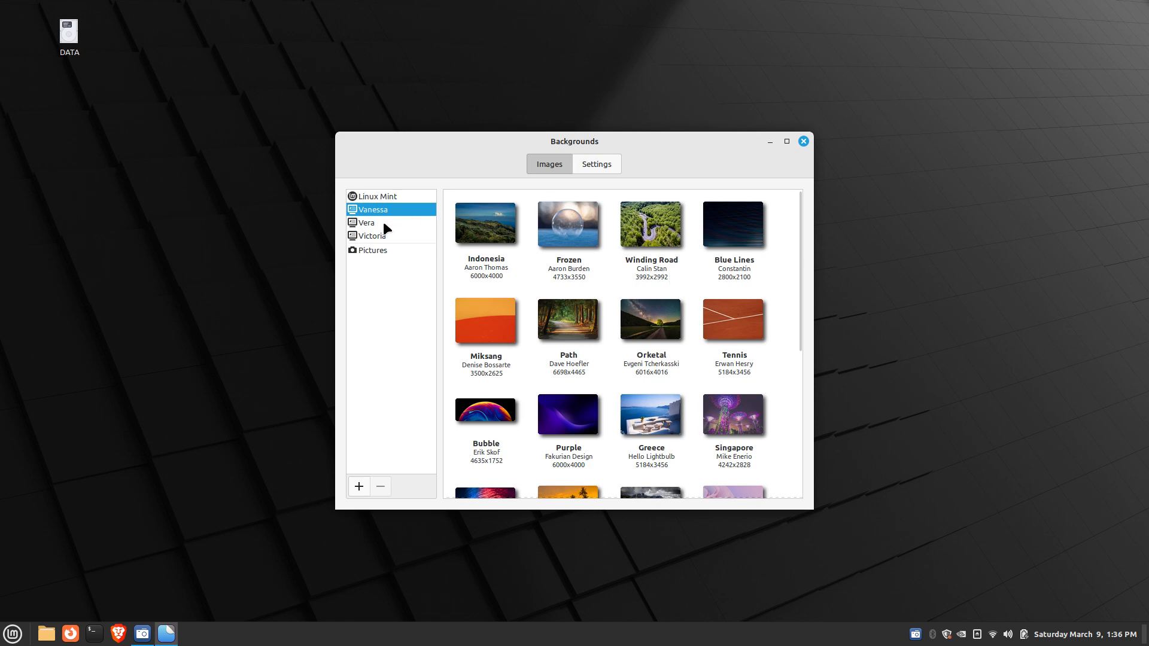
pyautogui.click(383, 223)
pyautogui.click(383, 239)
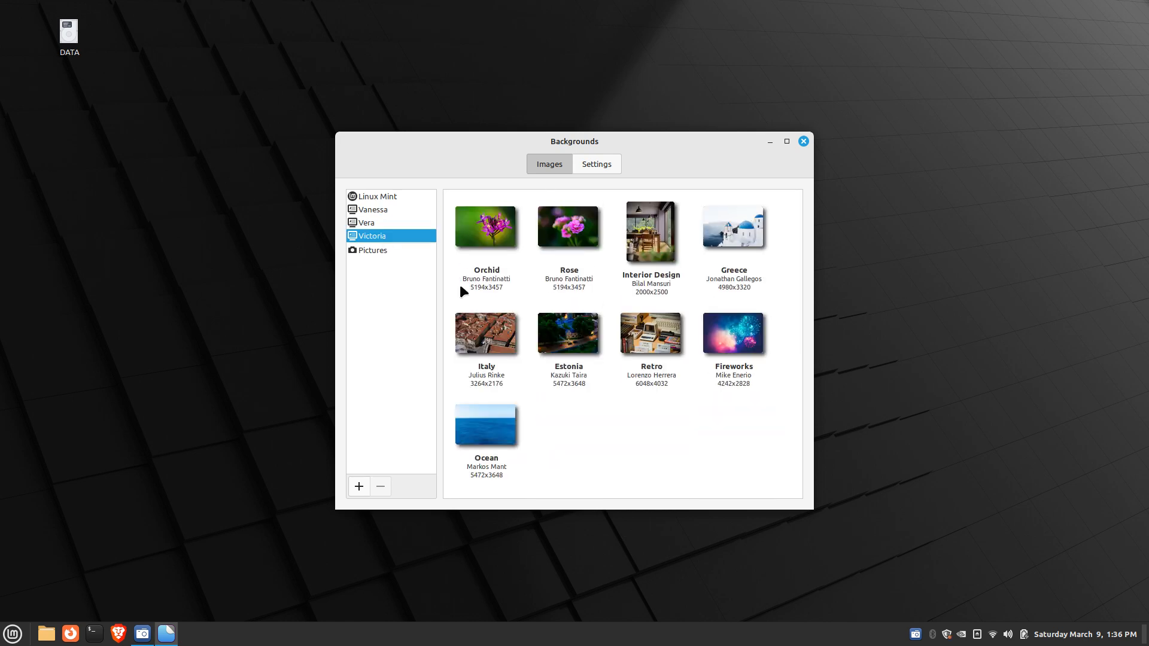
# Step: Set the Digital Stream image from the Vanessa collection as desktop background and close the background settings
pyautogui.click(377, 212)
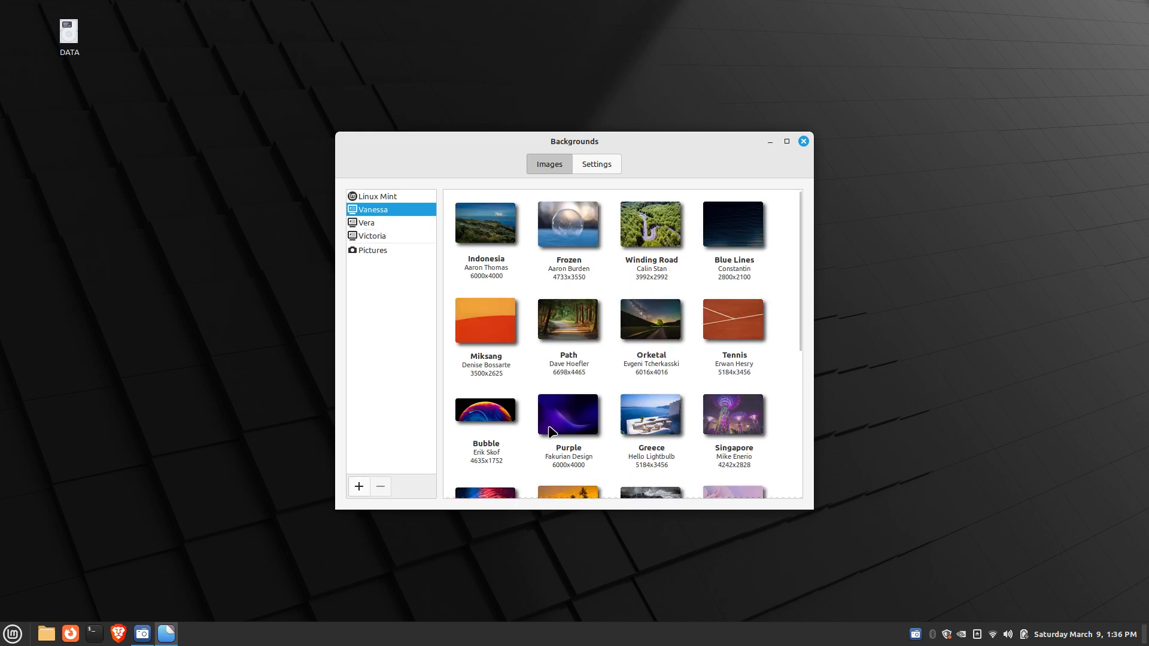
pyautogui.scroll(-2, 574, 412)
pyautogui.click(485, 434)
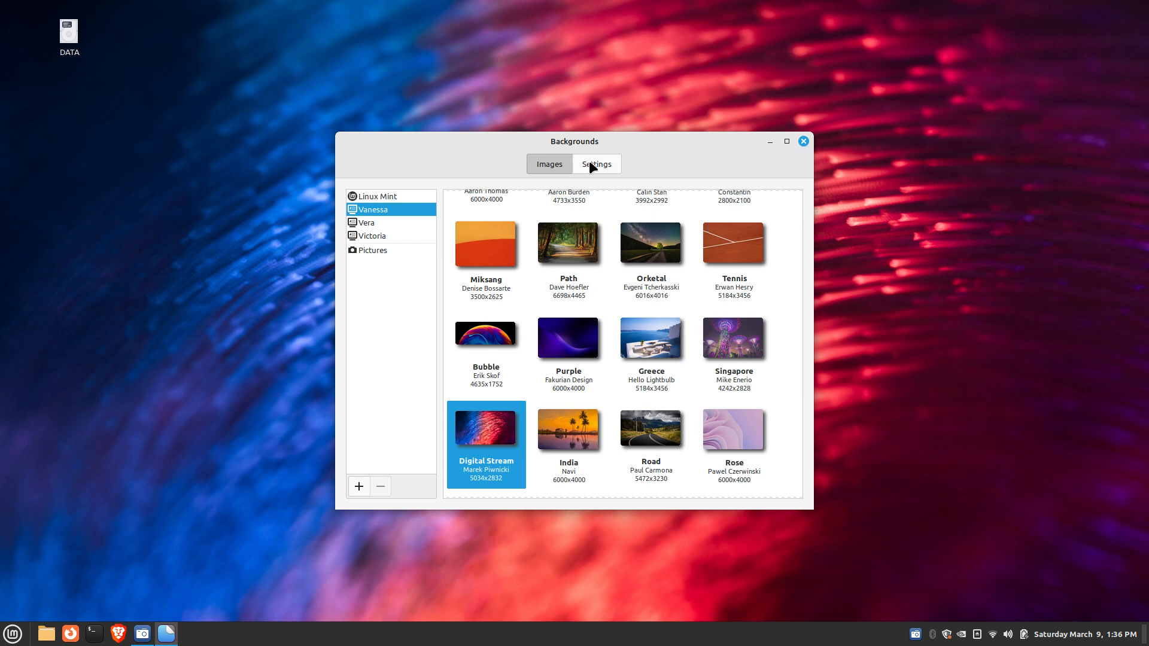
pyautogui.click(804, 141)
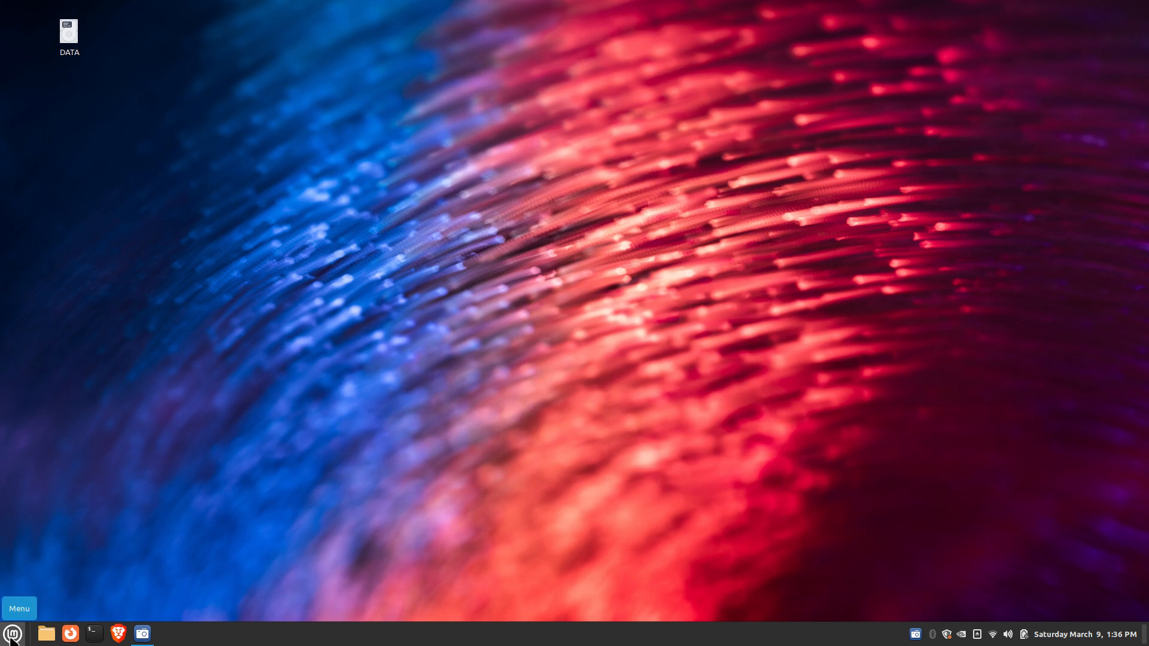
# Step: Open the Themes page in System Settings and set the appearance to Dark
pyautogui.click(12, 635)
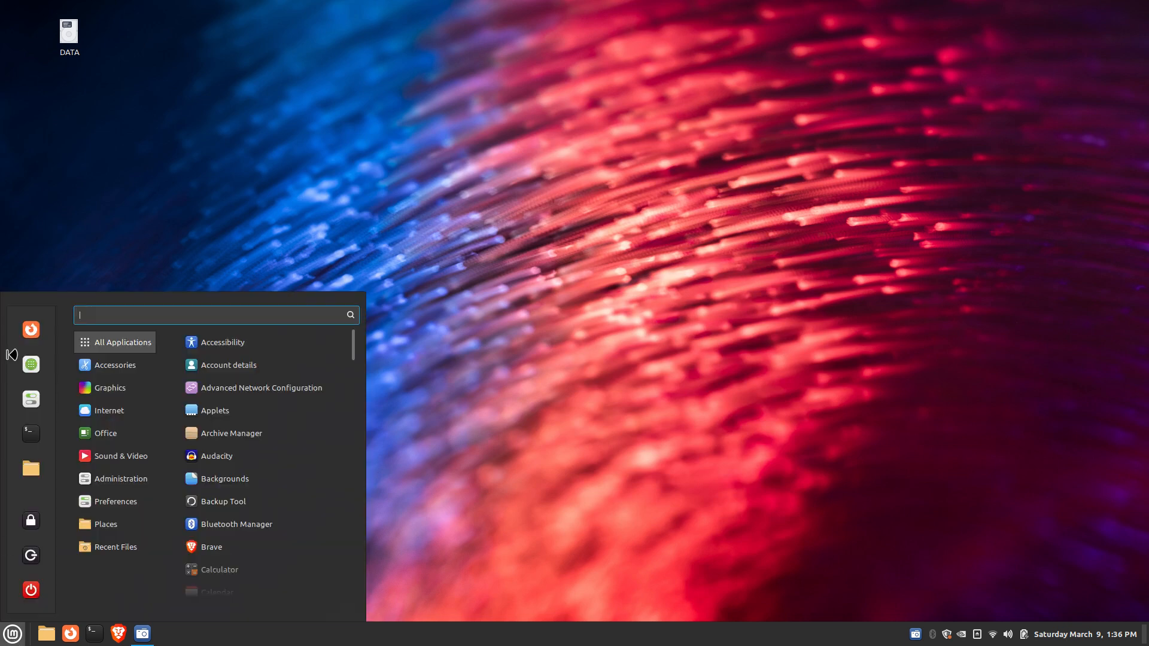
pyautogui.click(31, 399)
pyautogui.moveTo(596, 131); pyautogui.dragTo(587, 66)
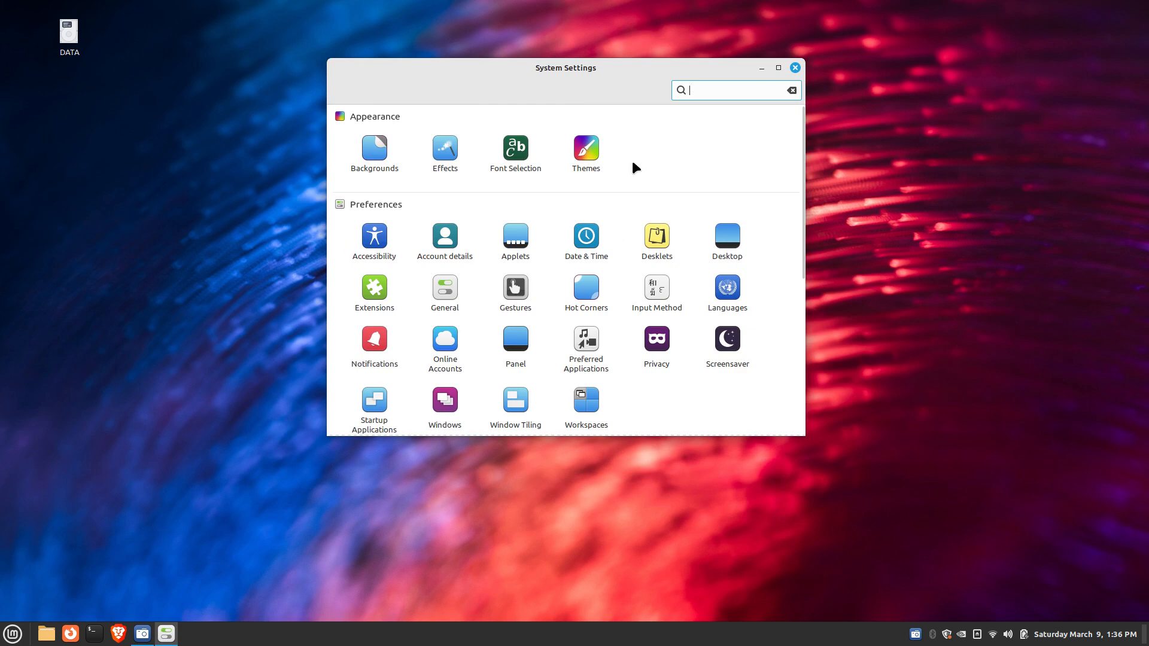
pyautogui.click(12, 633)
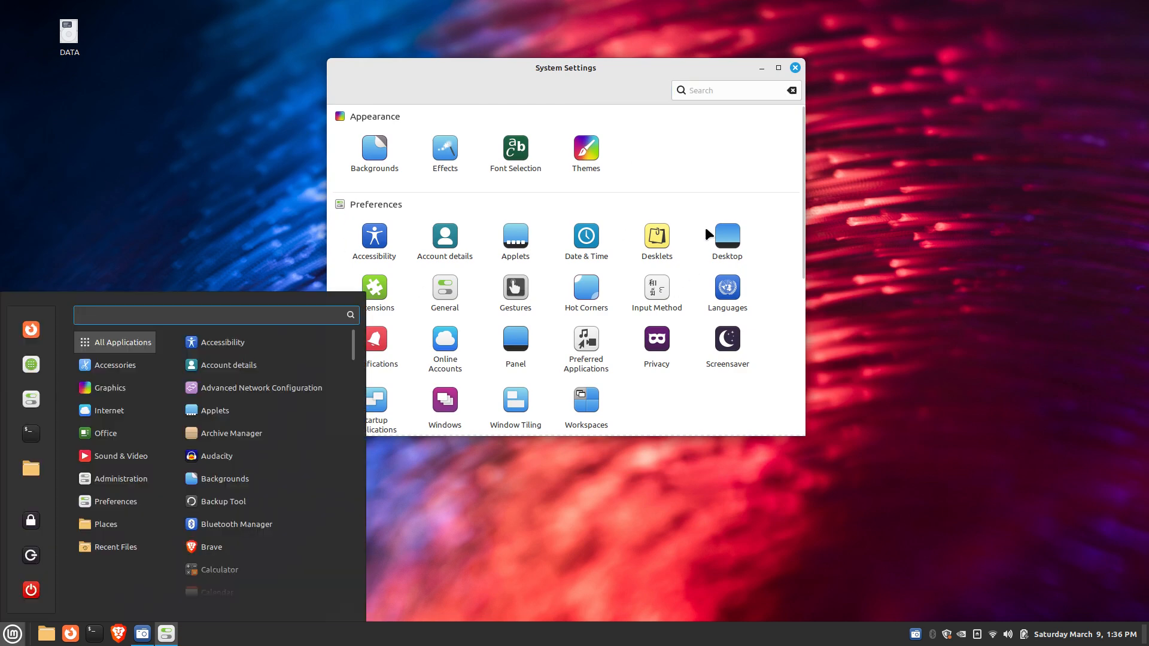
pyautogui.click(697, 155)
pyautogui.click(588, 148)
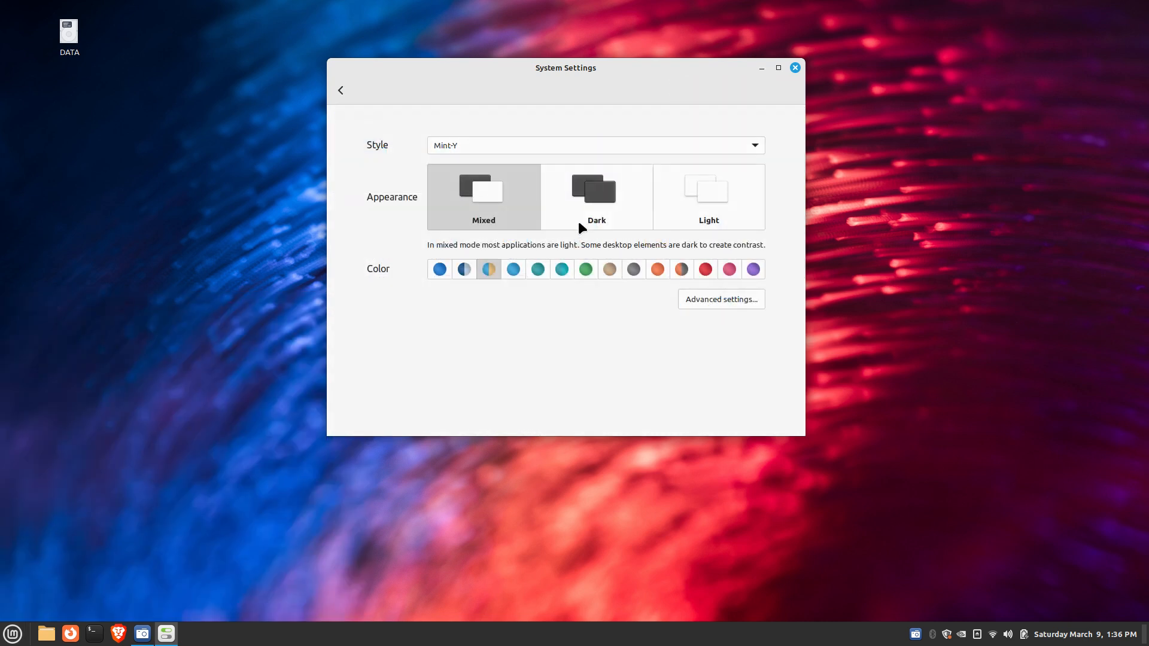
pyautogui.click(591, 190)
# Step: Open the home folder in the file manager and arrange its window beside the System Settings window
pyautogui.moveTo(606, 88); pyautogui.dragTo(488, 58)
pyautogui.click(53, 636)
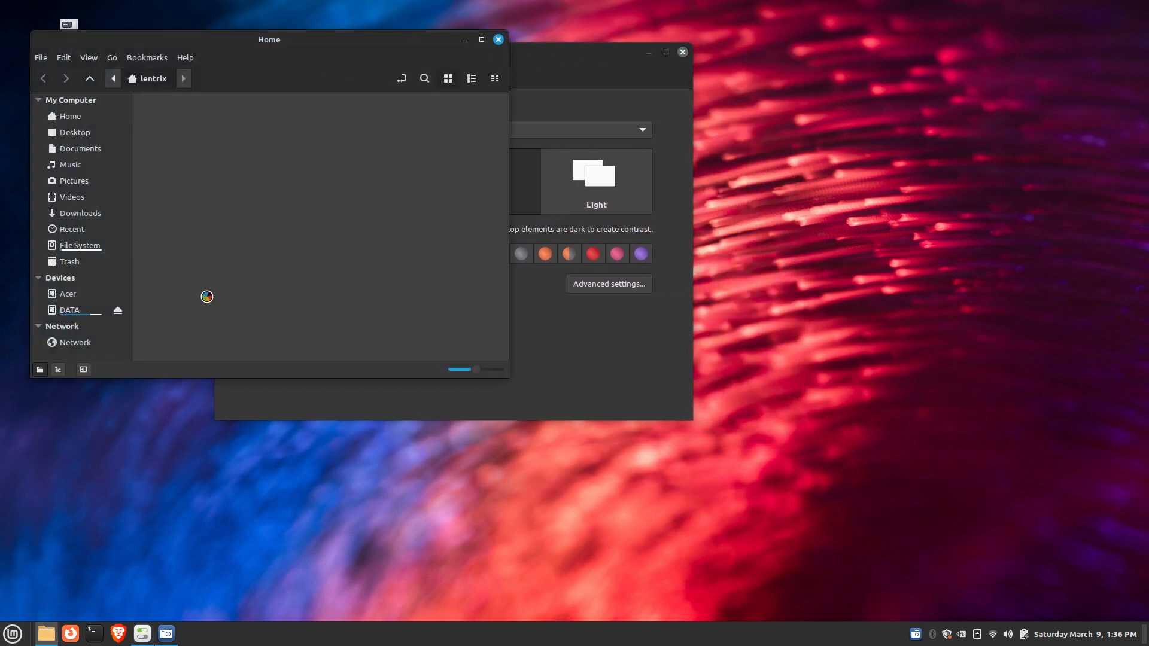
pyautogui.moveTo(259, 43); pyautogui.dragTo(866, 194)
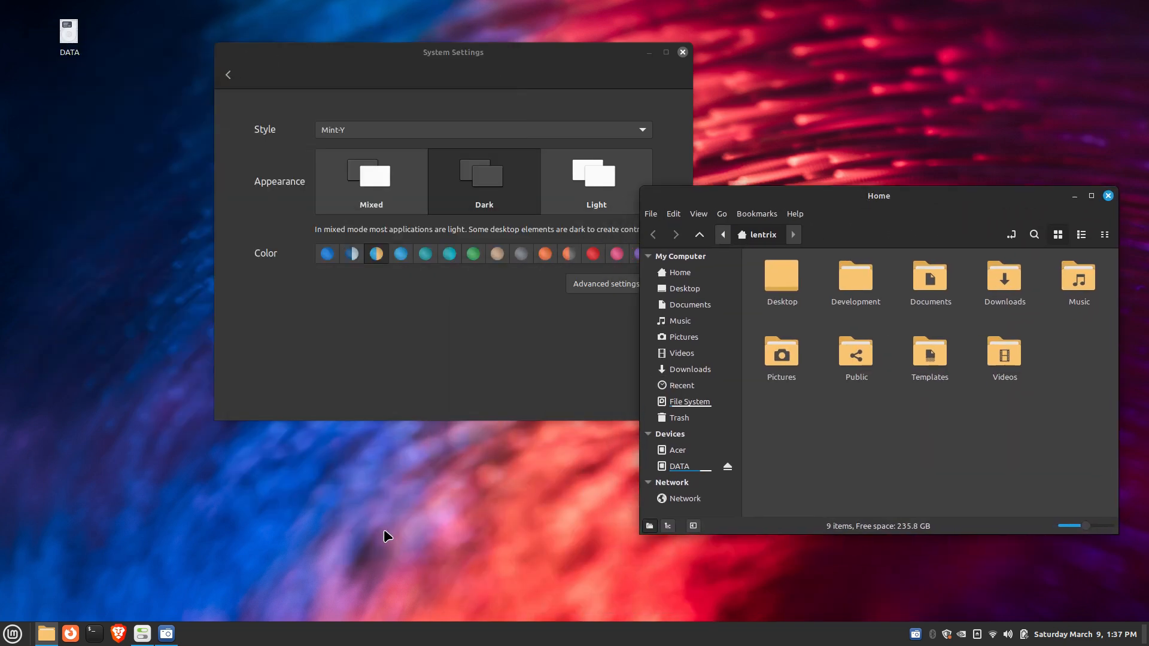
# Step: Find the Calculator by searching the installed applications for "calc" and launch it
pyautogui.press('super')
pyautogui.write('cacl')
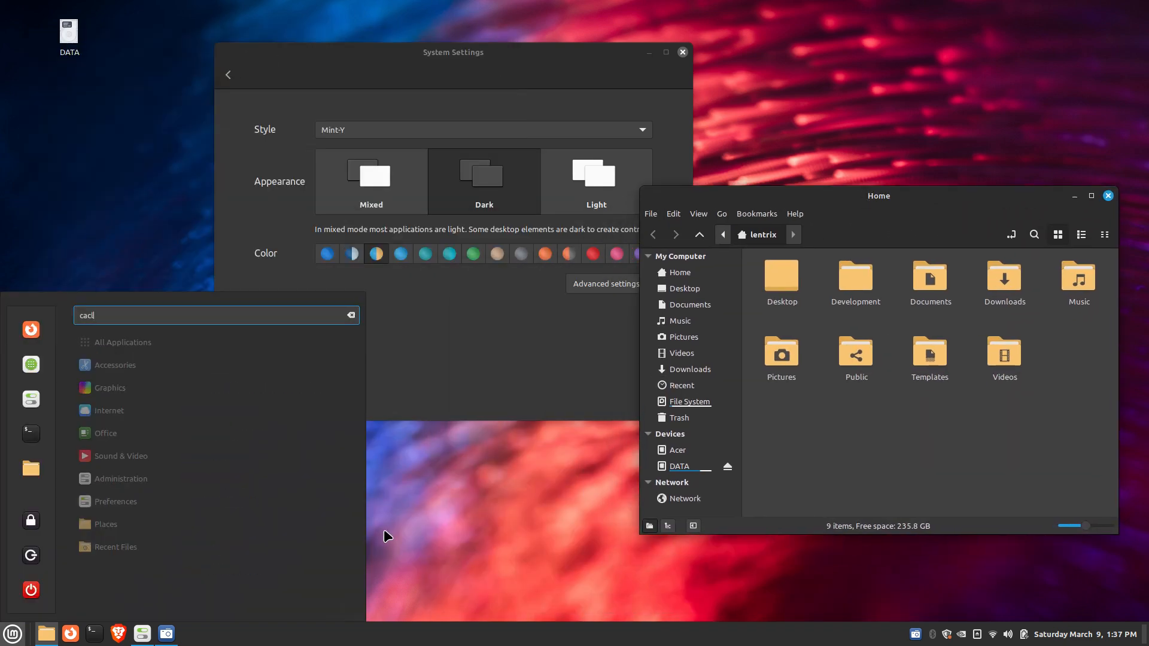
pyautogui.press('BackSpace')
pyautogui.press('BackSpace')
pyautogui.write('lc')
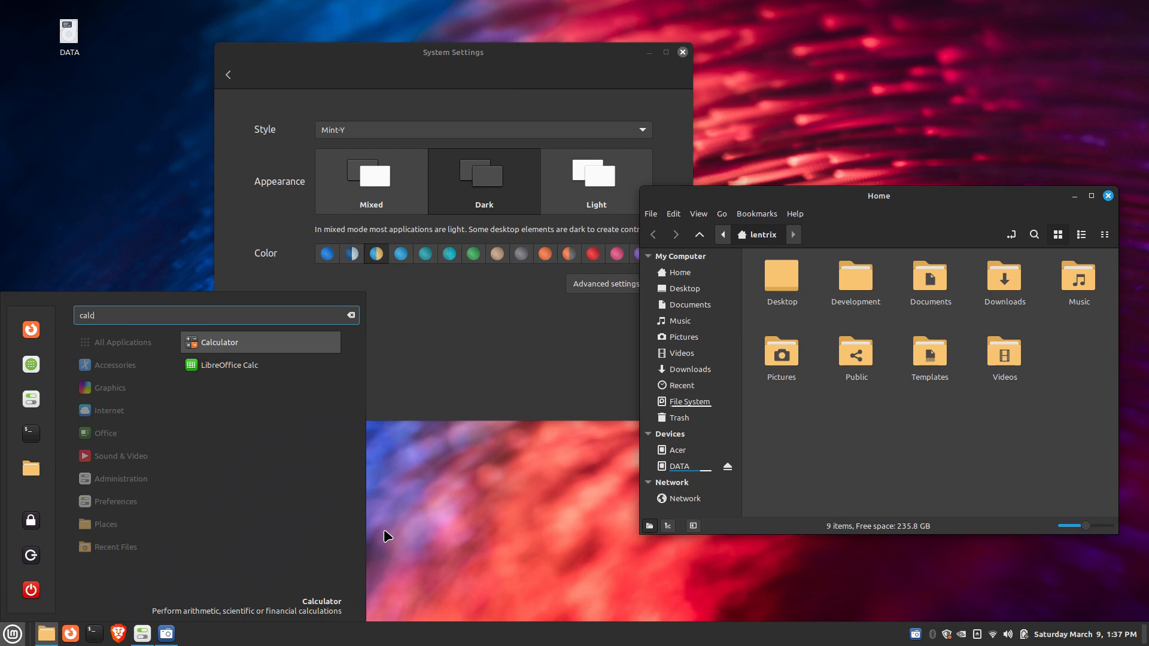
pyautogui.click(219, 335)
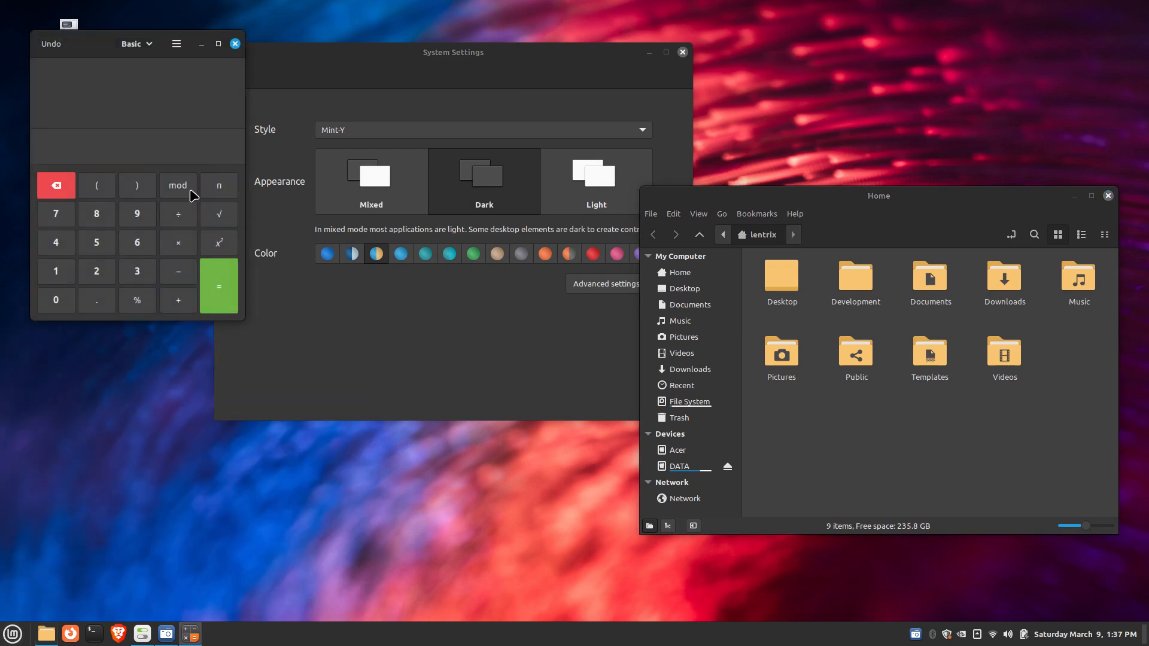
# Step: Move System Settings clear of the calculator, set the theme color to green and return to the settings overview
pyautogui.moveTo(499, 61); pyautogui.dragTo(553, 55)
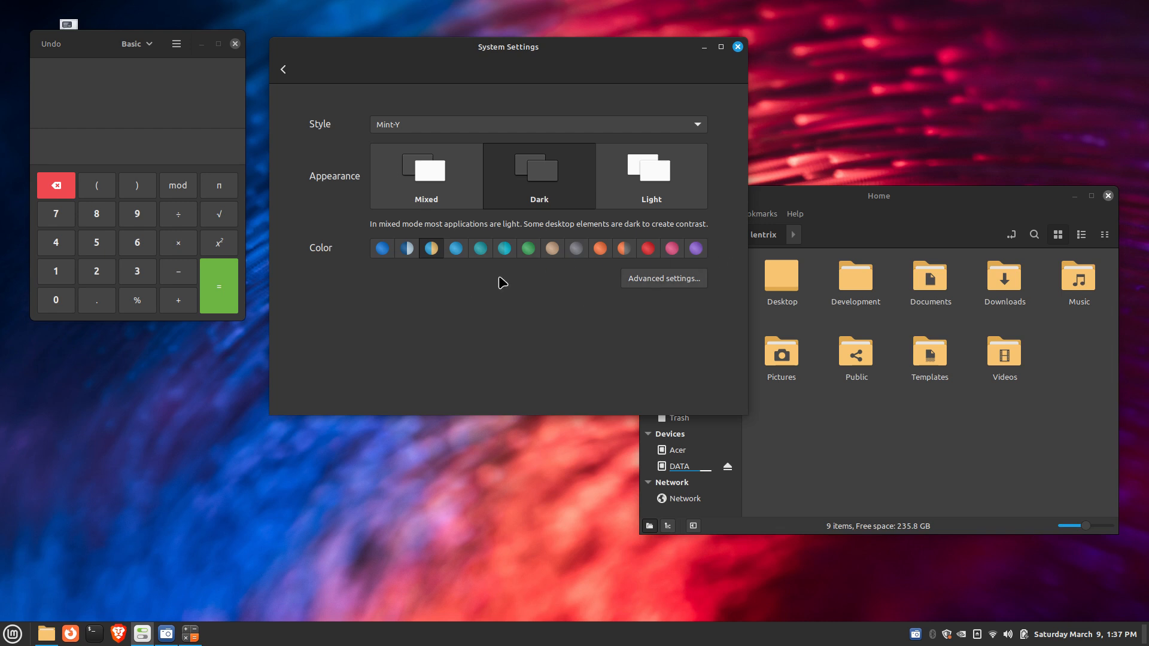
pyautogui.click(528, 248)
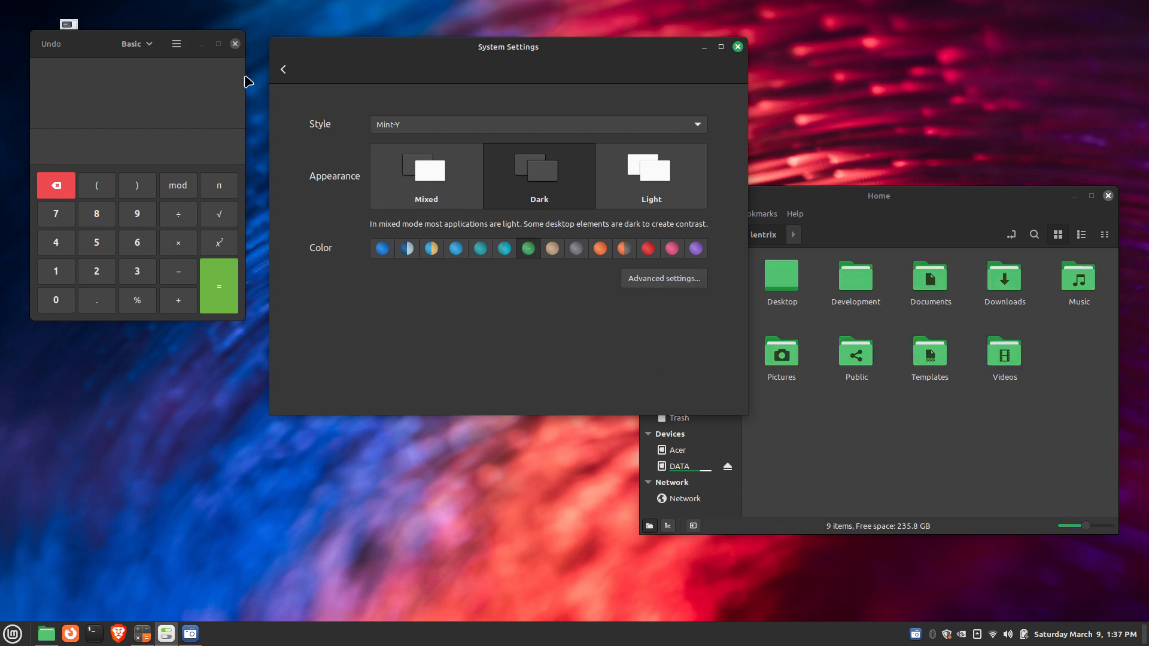
pyautogui.click(283, 71)
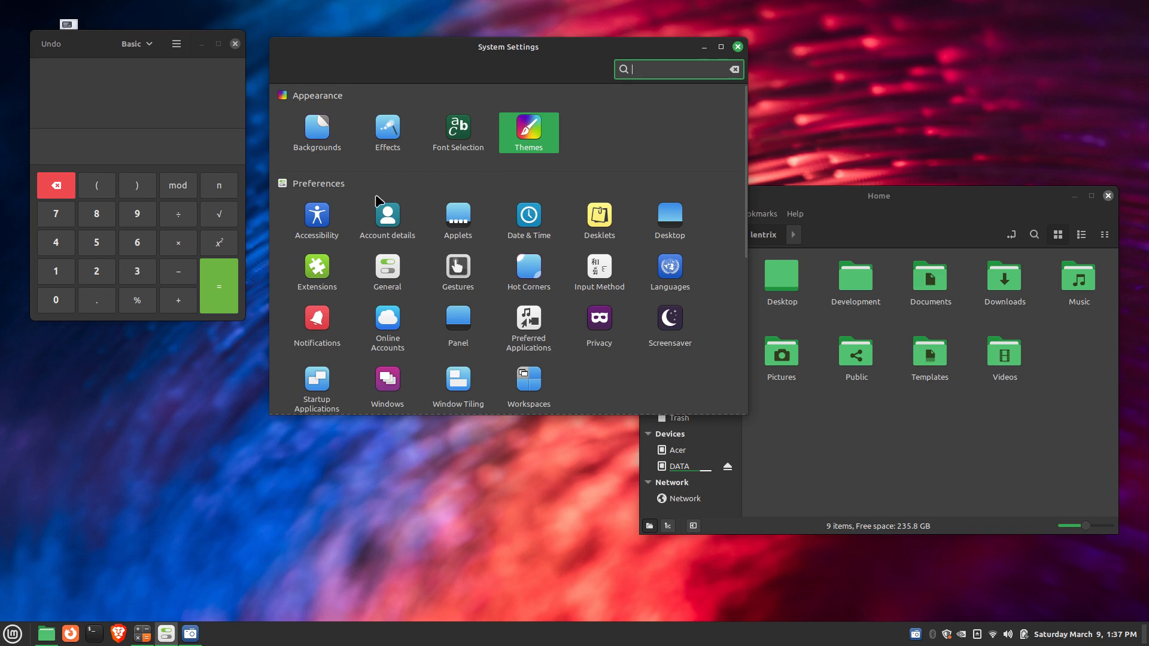
# Step: Look through the Appearance, Preferences, Hardware and Administration categories in System Settings
pyautogui.scroll(-3, 573, 328)
pyautogui.scroll(-3, 601, 338)
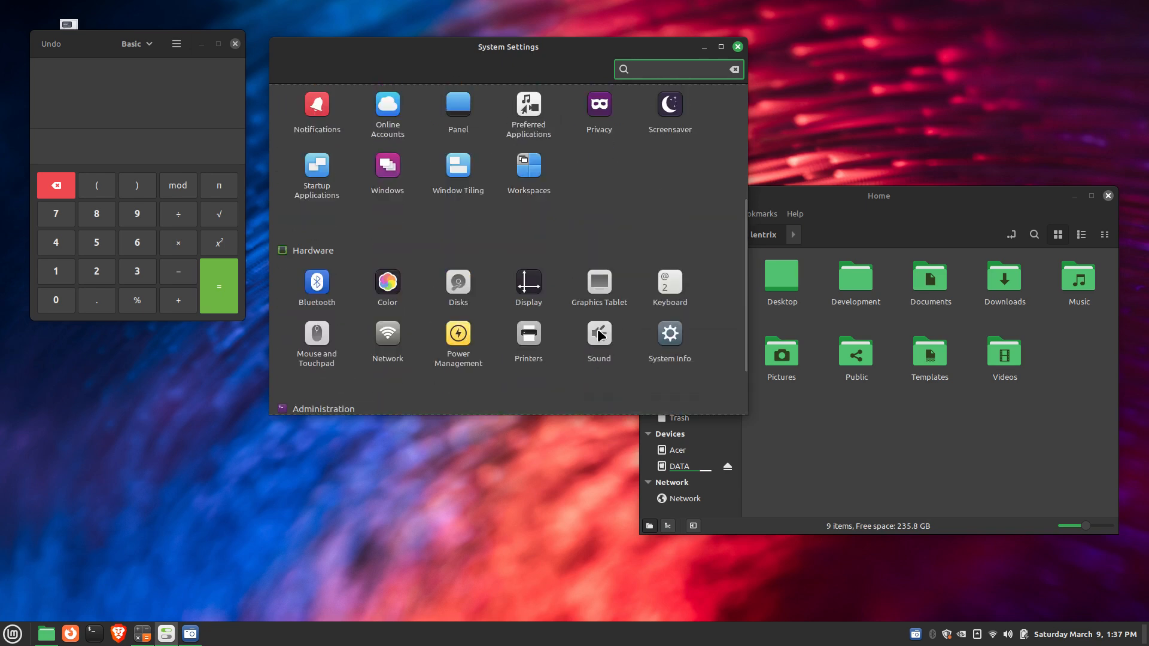
pyautogui.scroll(5, 600, 336)
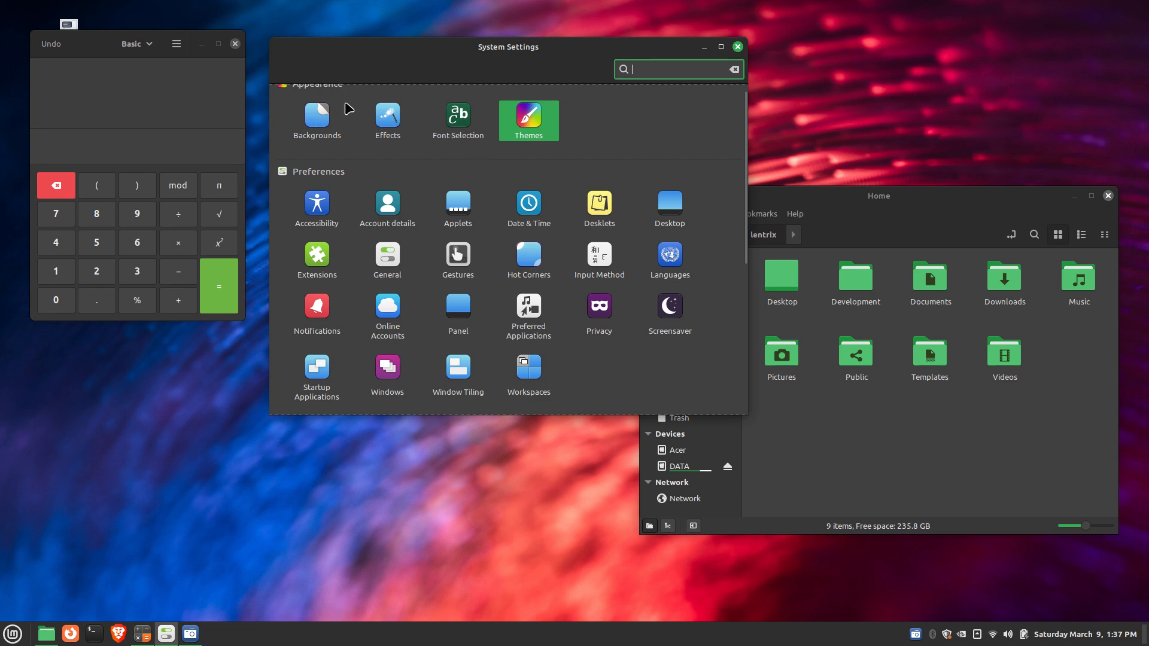
pyautogui.scroll(-2, 601, 233)
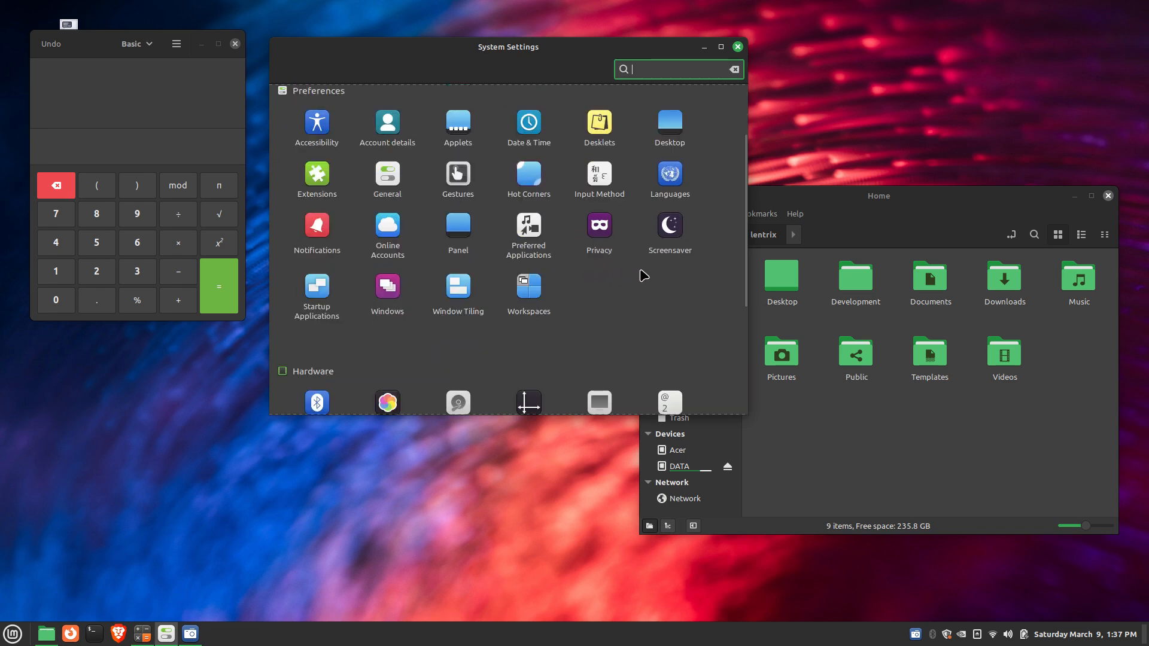
pyautogui.scroll(-1, 572, 287)
pyautogui.scroll(-2, 620, 255)
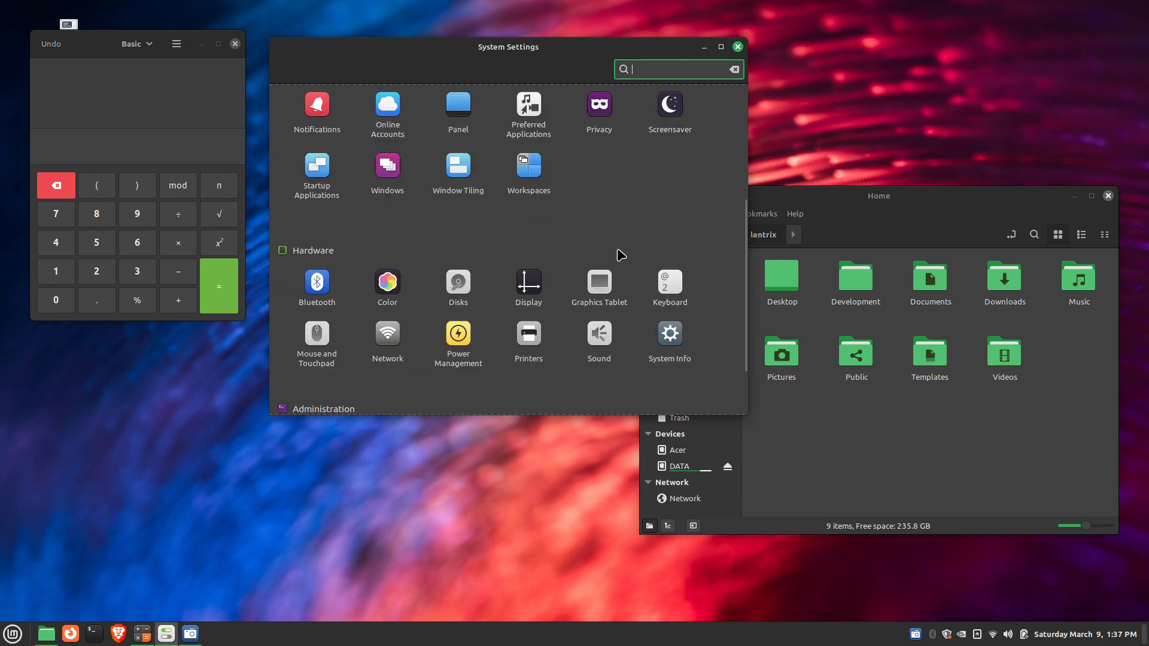
pyautogui.scroll(-2, 611, 231)
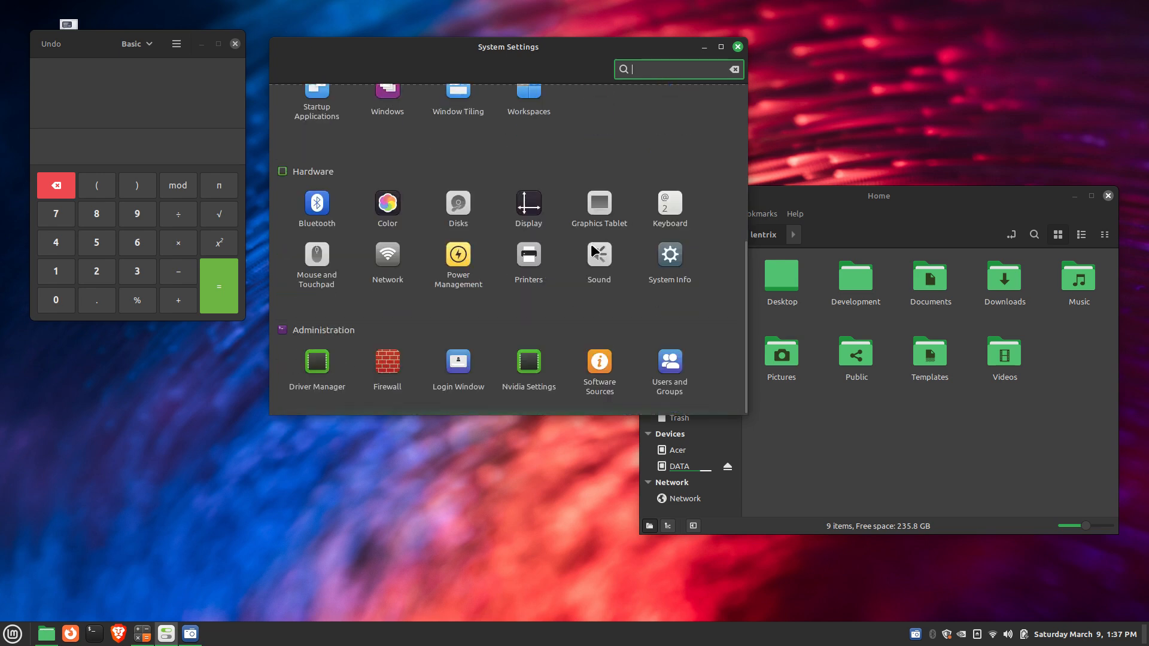
# Step: Open the Hot Corners settings, enable the top-left screen corner and set its action to Show all windows
pyautogui.scroll(5, 681, 325)
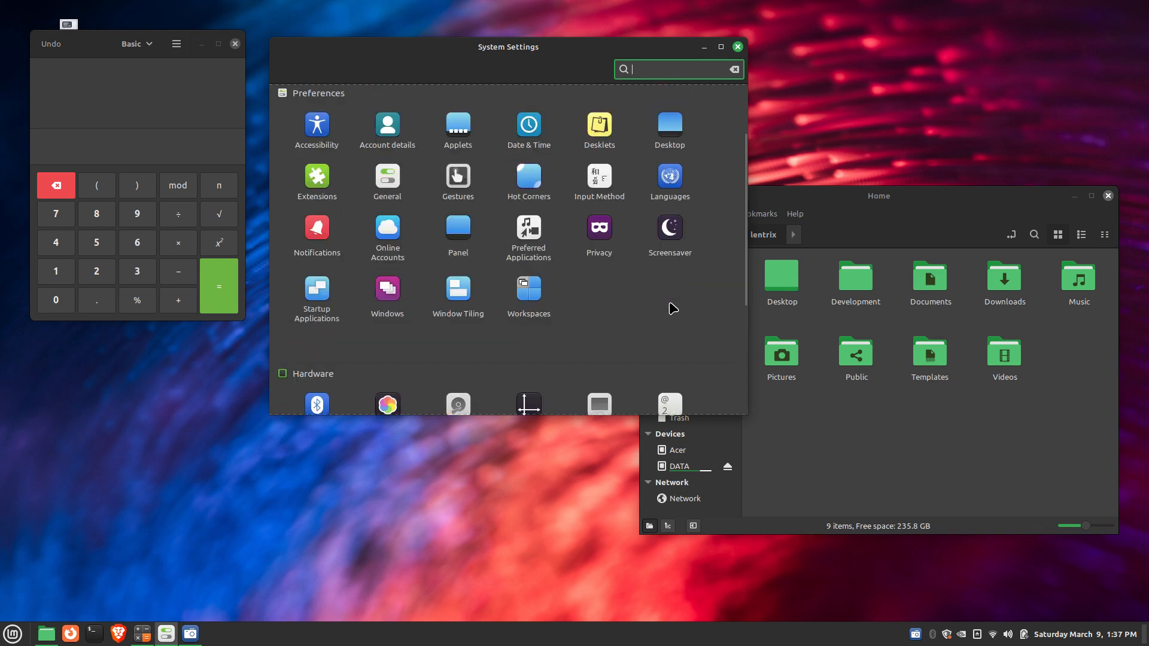
pyautogui.scroll(2, 656, 279)
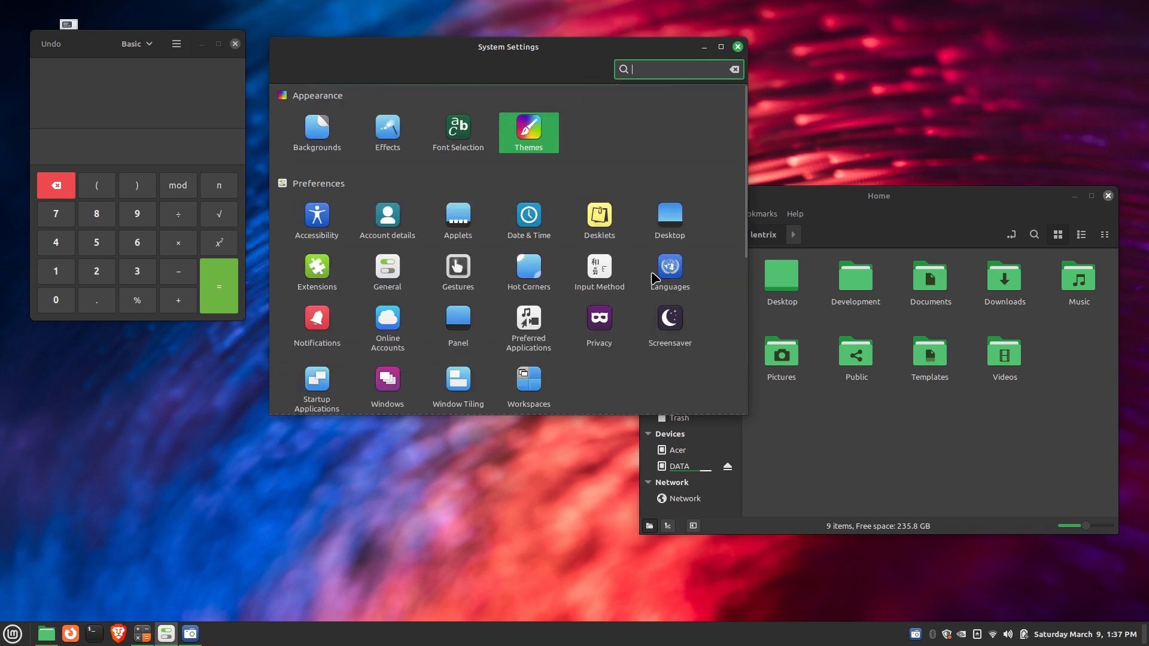
pyautogui.click(529, 269)
pyautogui.moveTo(513, 47); pyautogui.dragTo(516, 225)
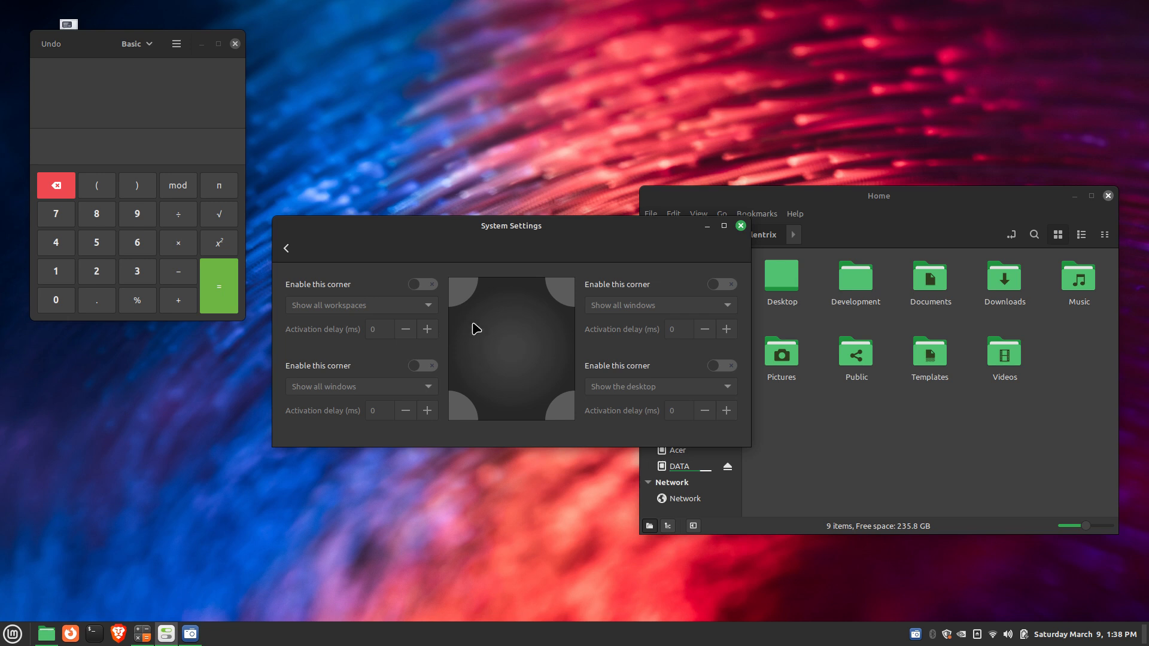
pyautogui.click(421, 286)
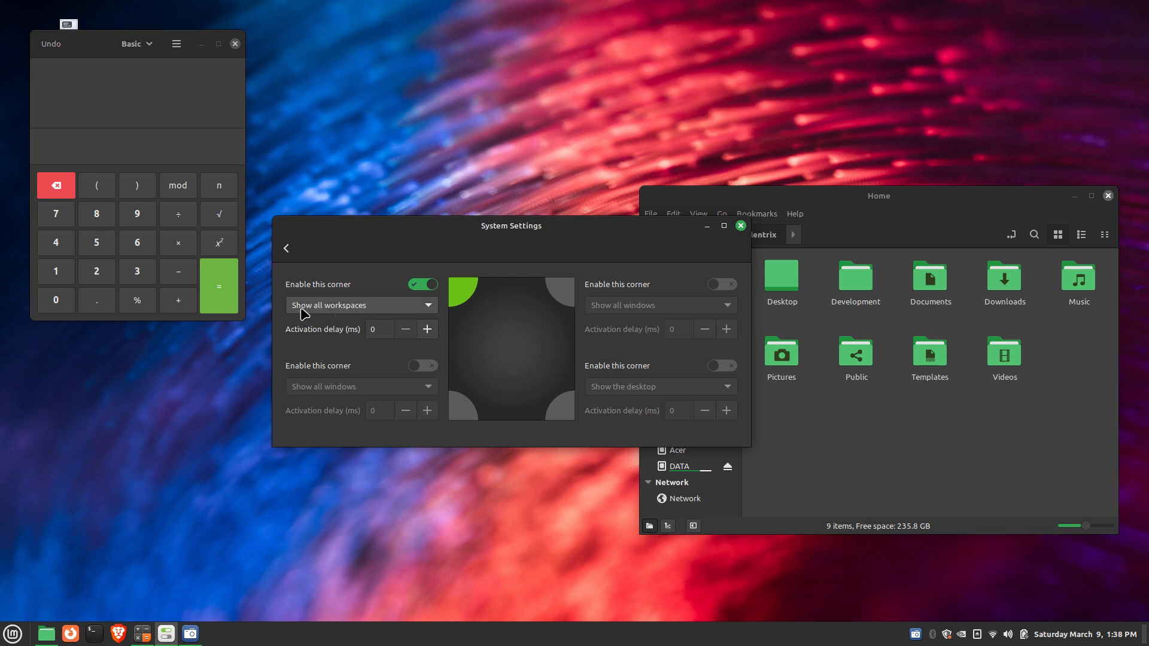
pyautogui.click(389, 306)
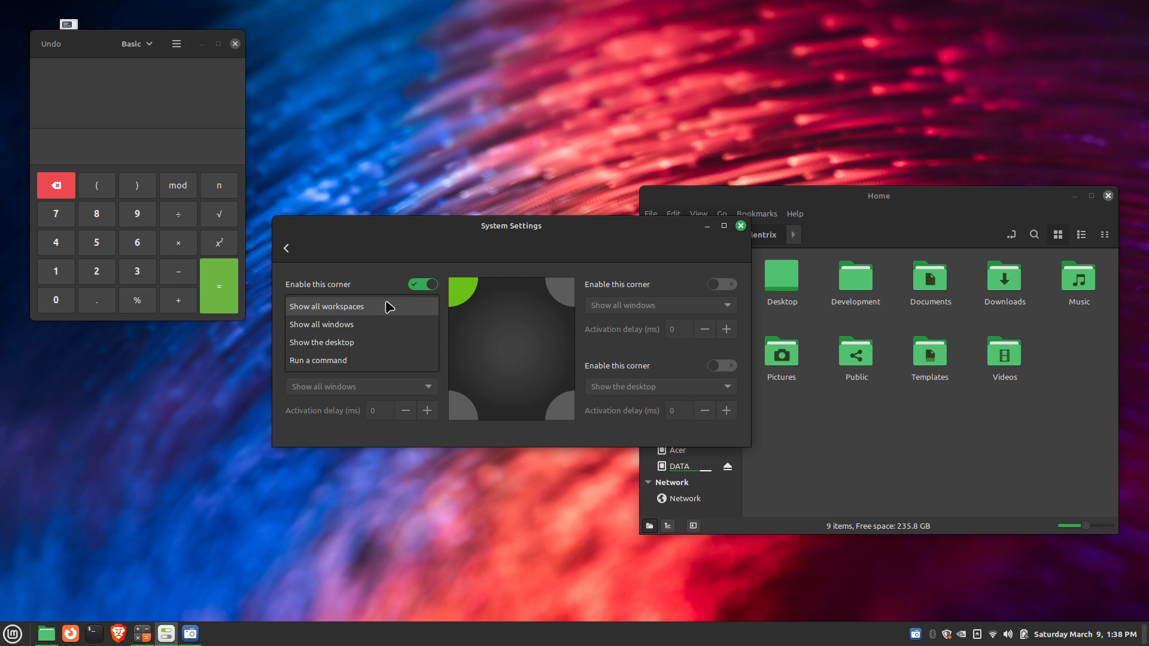
pyautogui.click(306, 326)
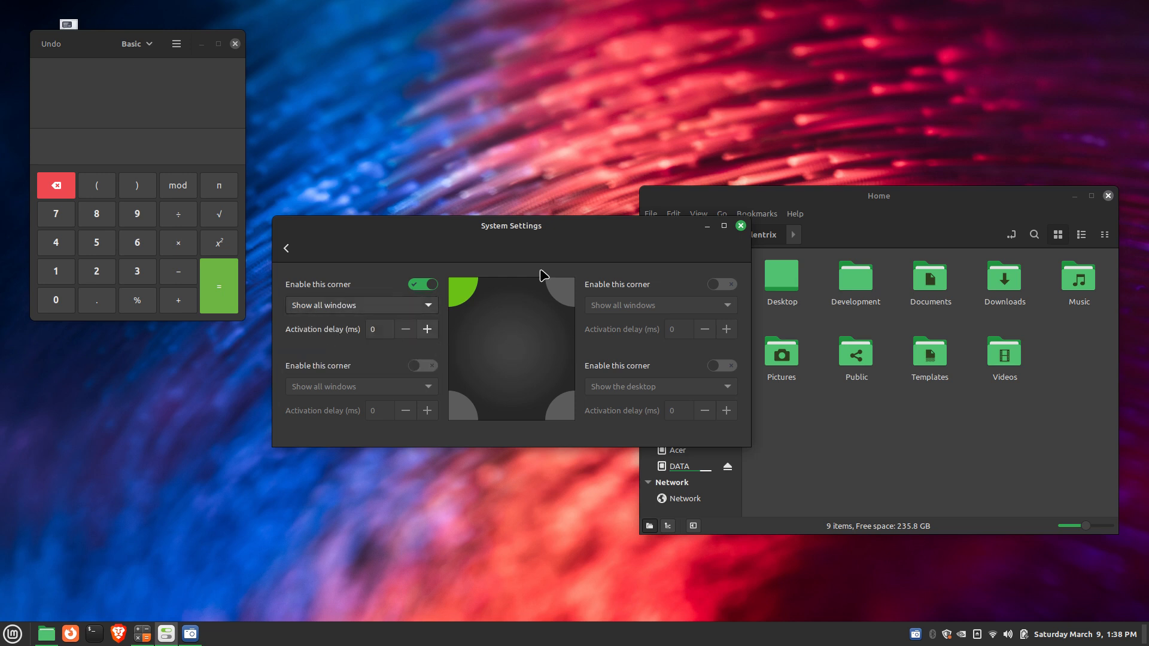
# Step: Test the top-left hot corner with the home folder window maximized and switch to System Settings from the window overview
pyautogui.click(1091, 196)
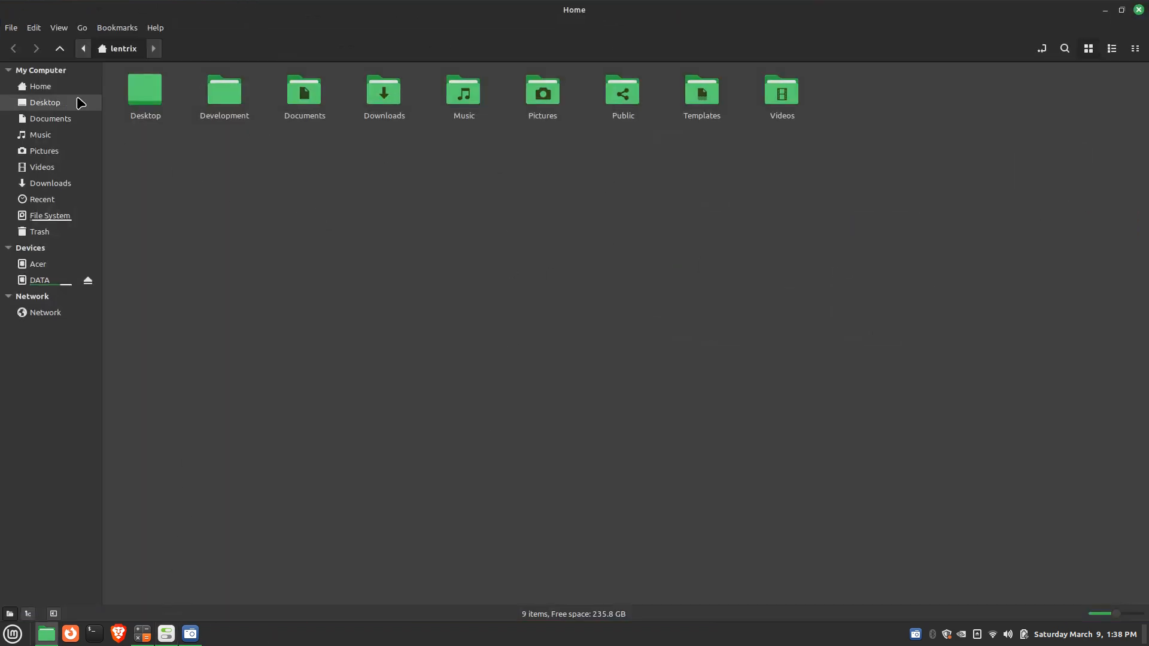
pyautogui.moveTo(1, 1)
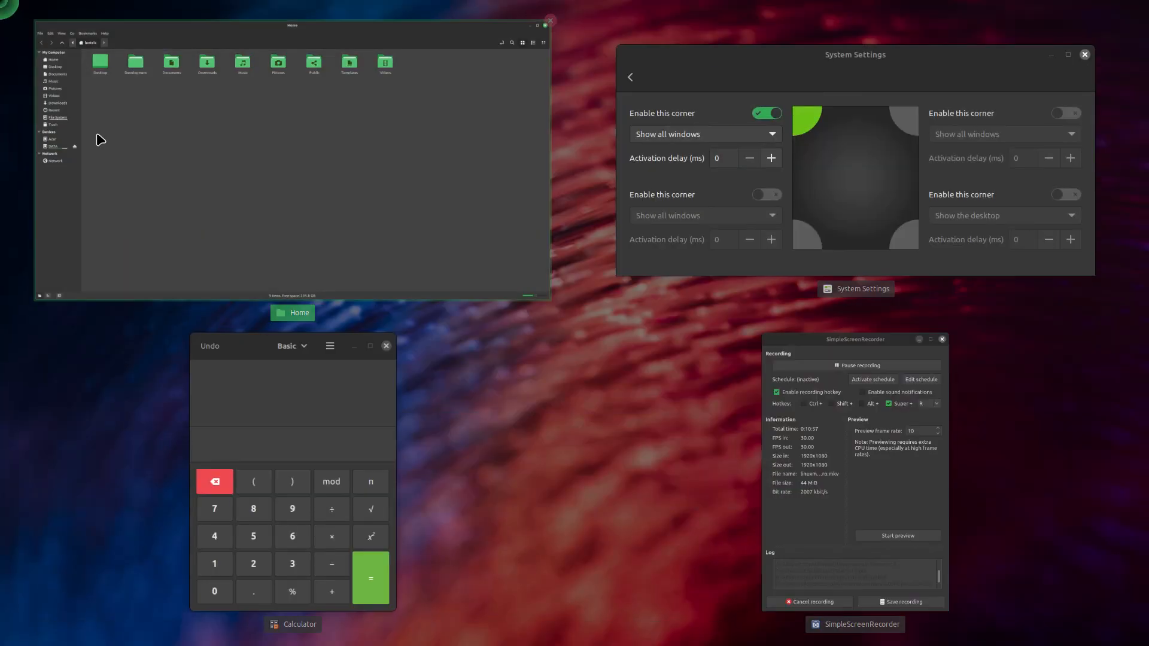
pyautogui.click(860, 151)
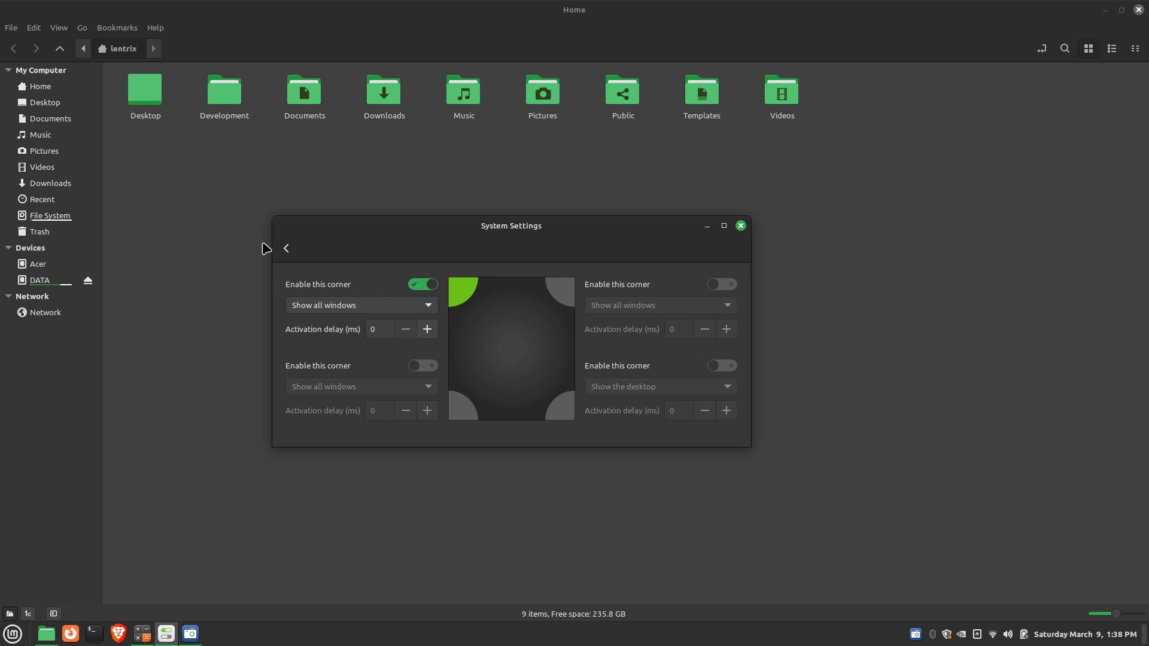
# Step: Open the Desktop settings and clear the view of the desktop by minimizing the home folder window and closing the Calculator
pyautogui.click(286, 248)
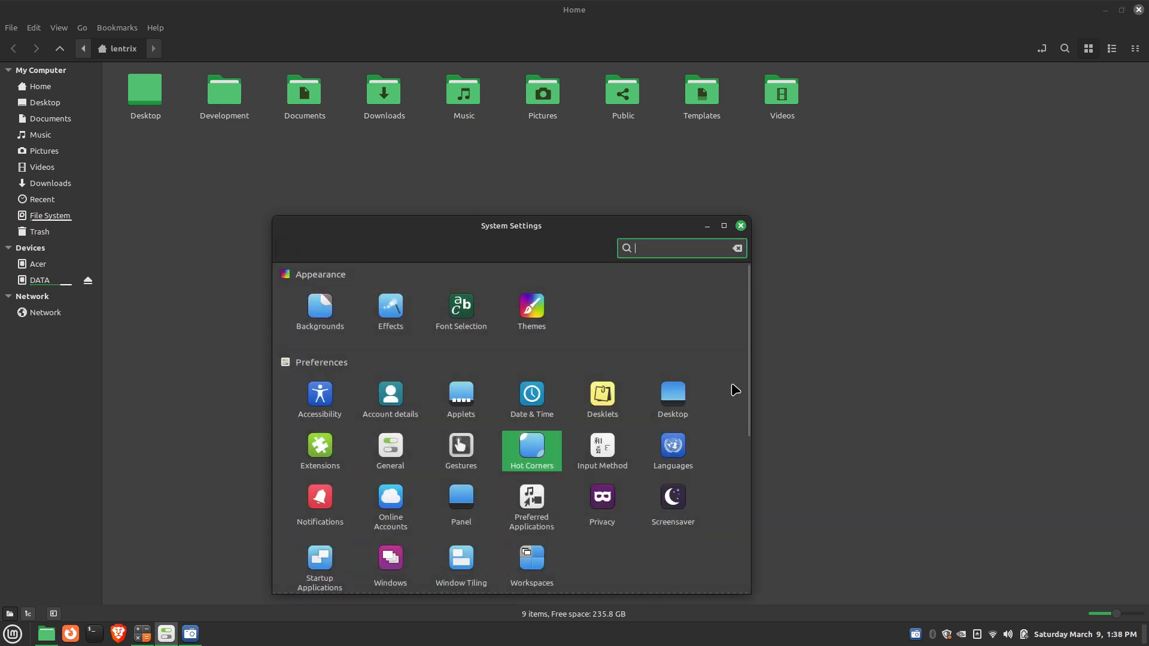
pyautogui.click(702, 324)
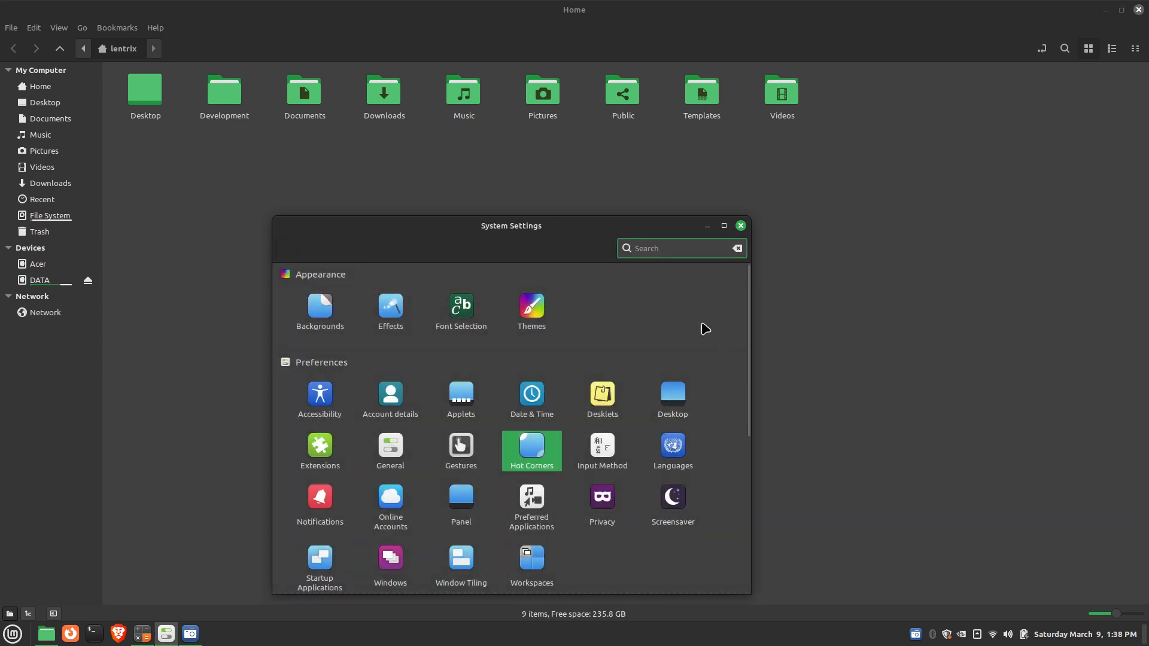
pyautogui.click(665, 408)
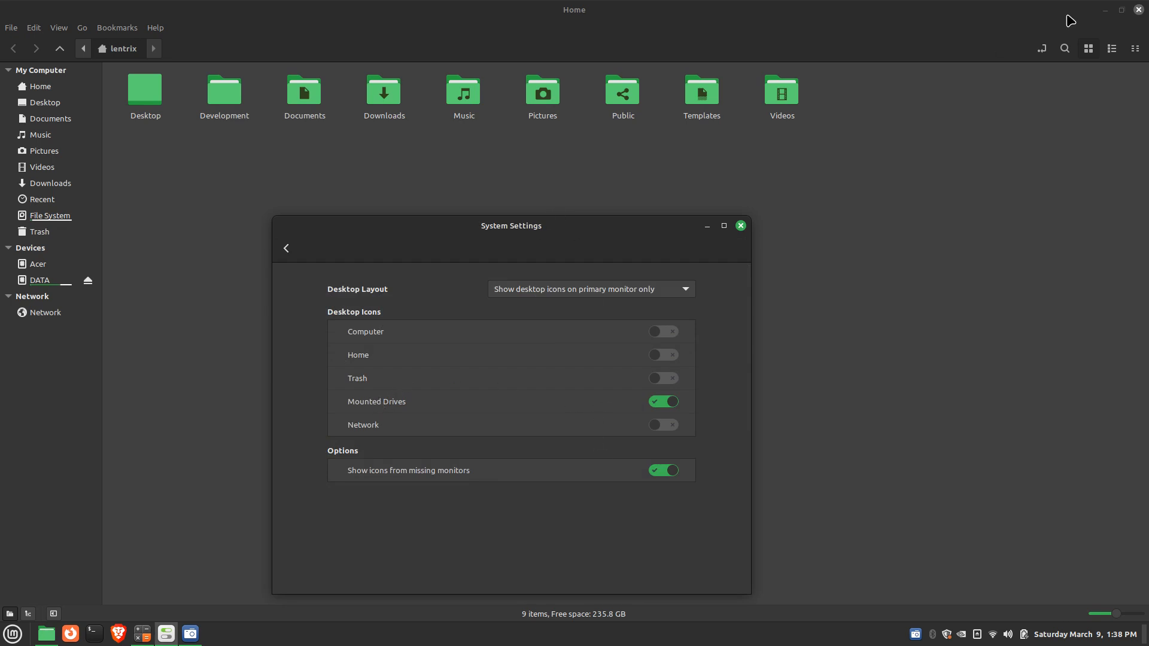
pyautogui.click(1106, 10)
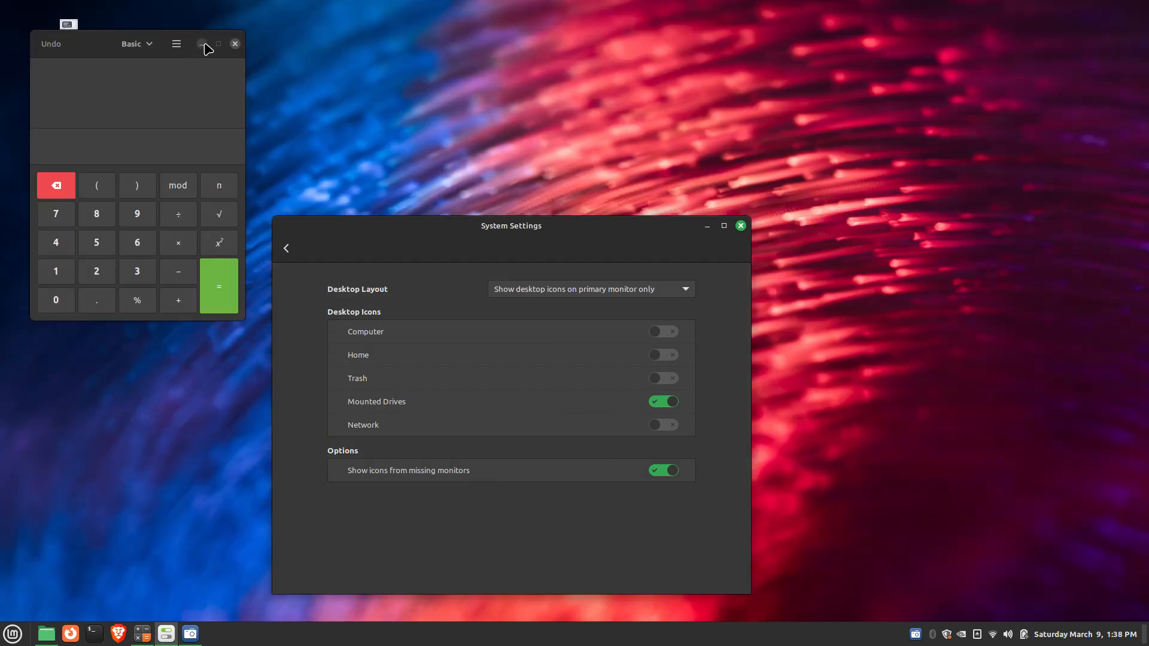
pyautogui.click(237, 44)
pyautogui.moveTo(518, 230); pyautogui.dragTo(603, 120)
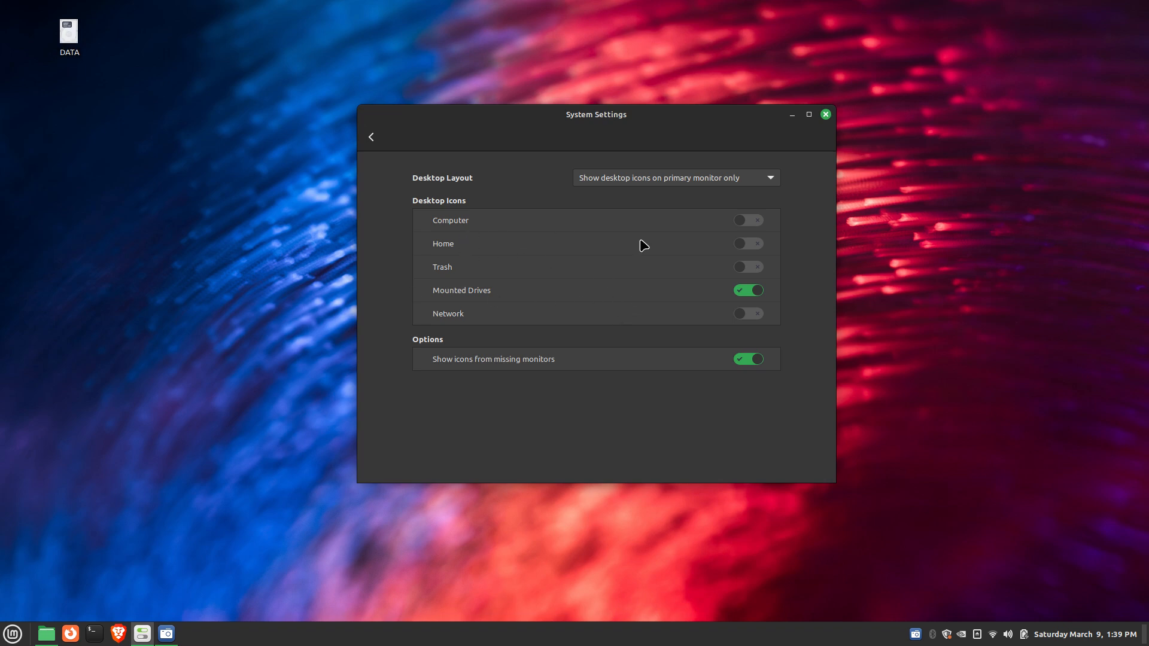
# Step: Enable the Computer, Home and Trash desktop icons
pyautogui.click(741, 221)
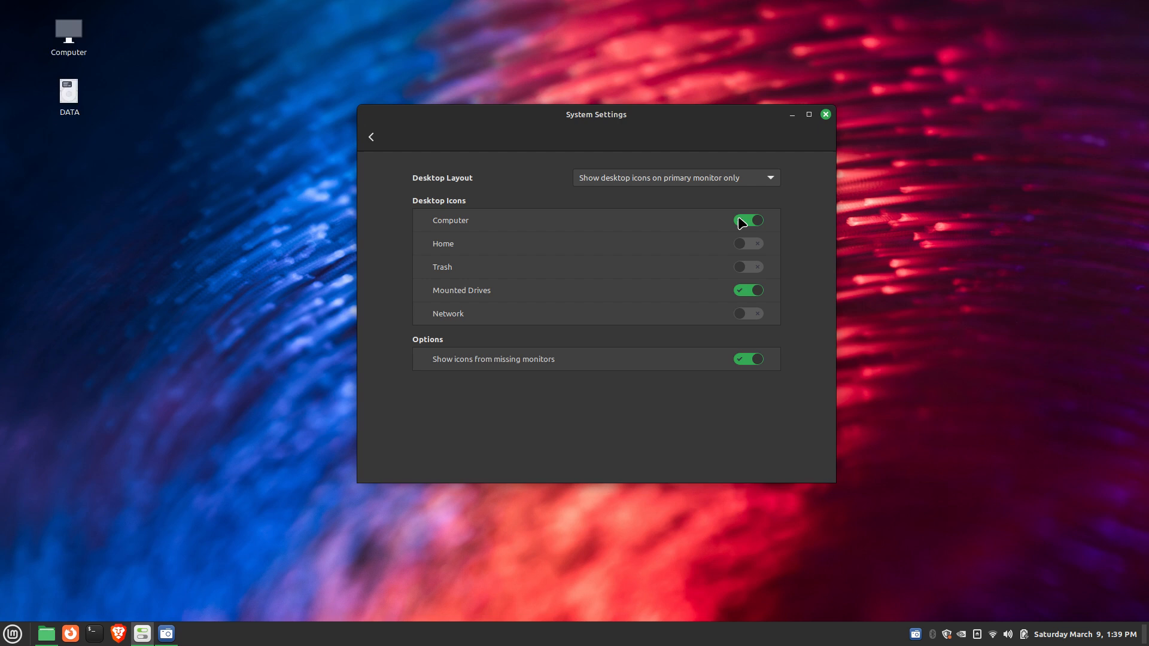
pyautogui.click(743, 244)
pyautogui.click(744, 271)
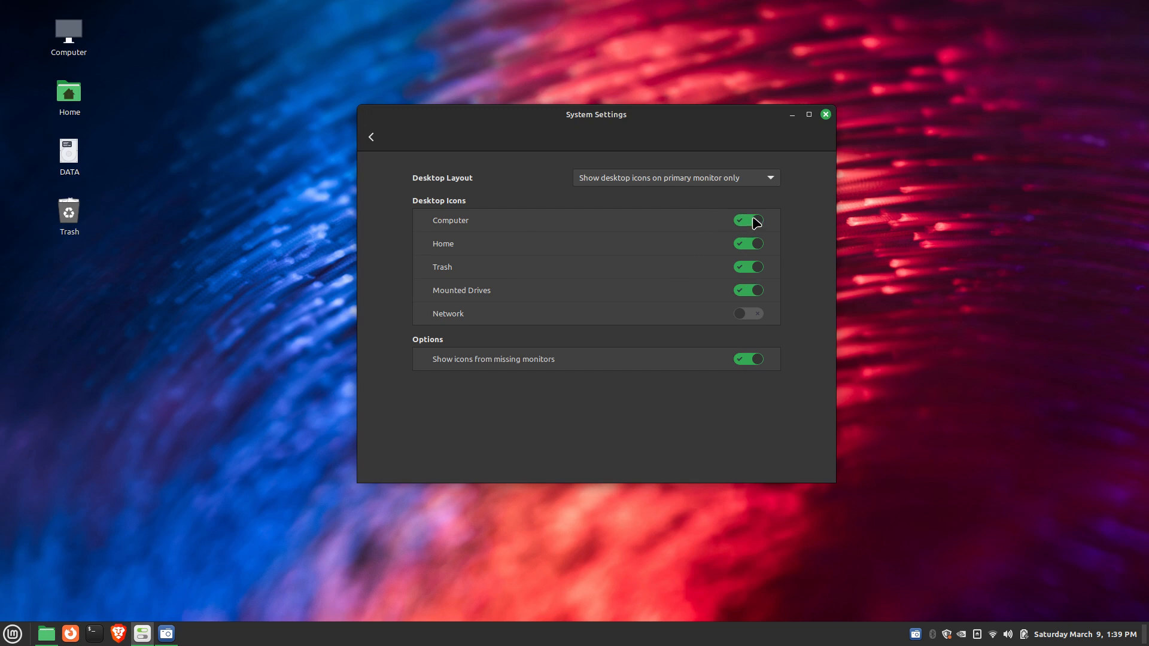
# Step: Set the desktop layout to No desktop icons and close System Settings
pyautogui.click(770, 177)
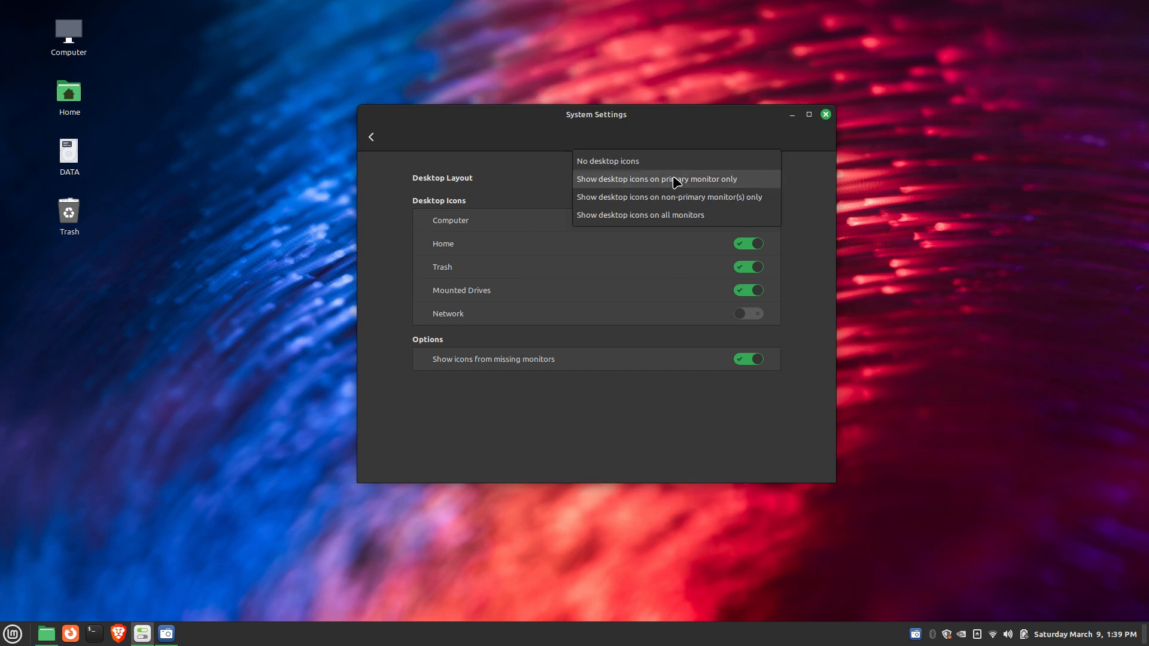
pyautogui.click(622, 161)
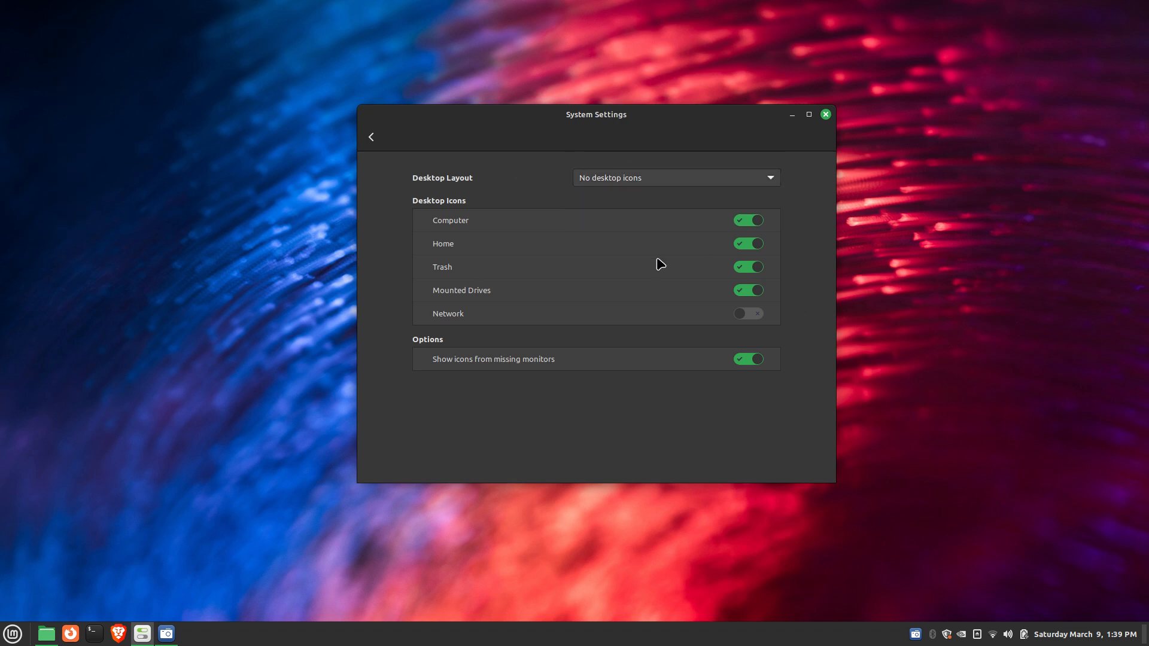
pyautogui.click(371, 137)
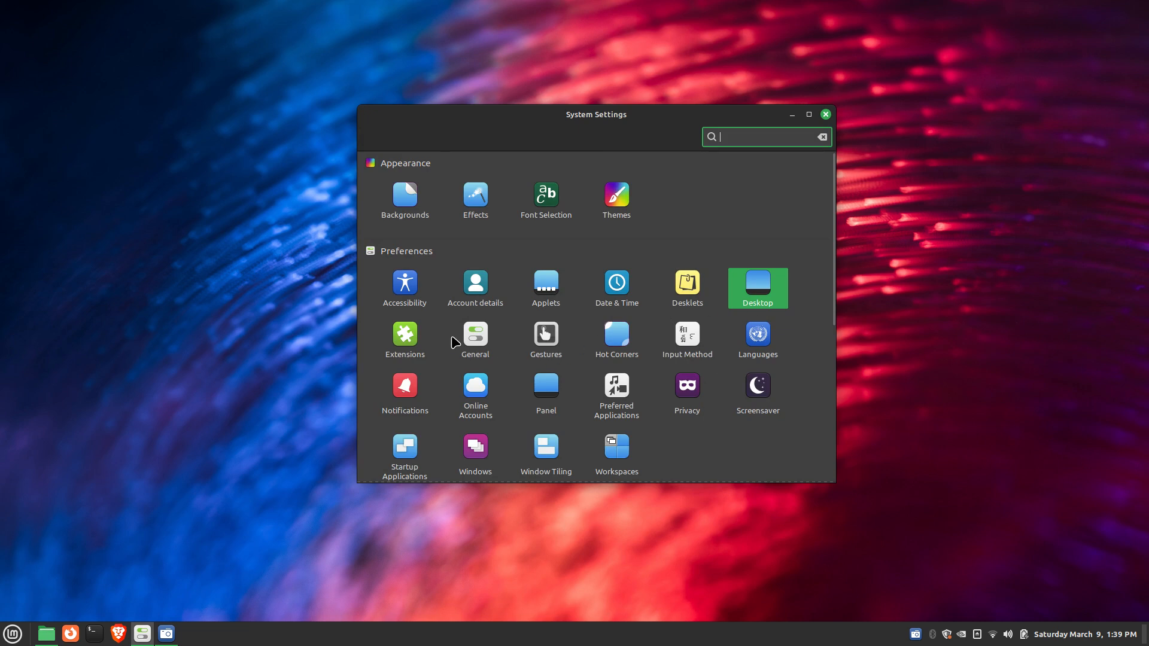
pyautogui.scroll(-5, 729, 445)
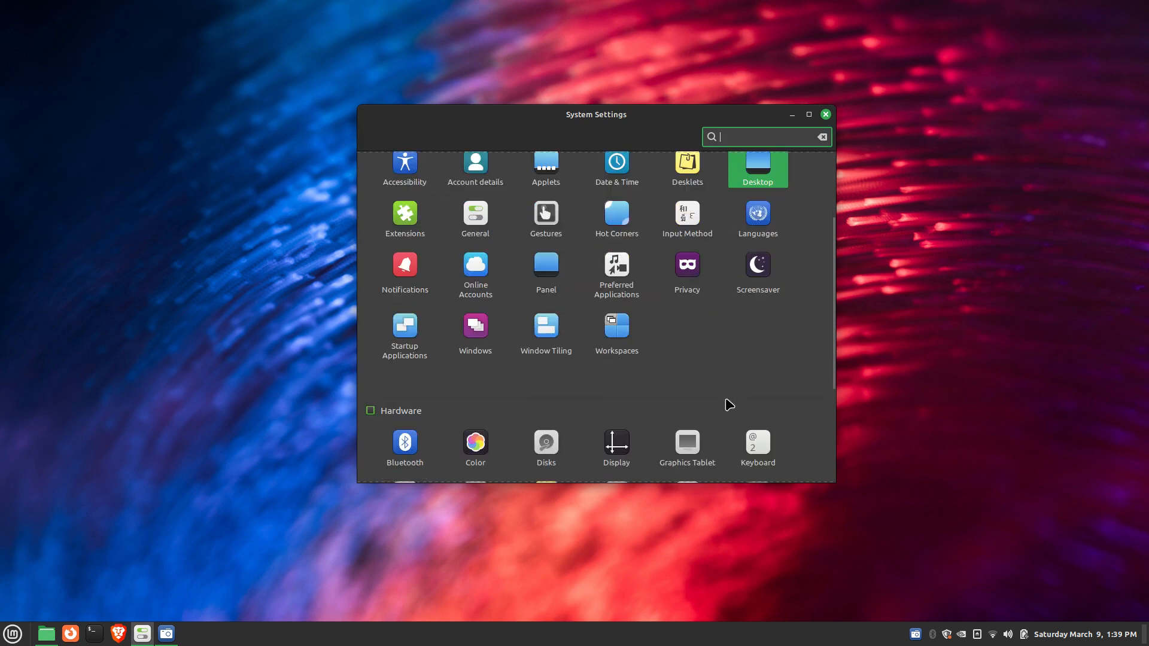
pyautogui.click(825, 115)
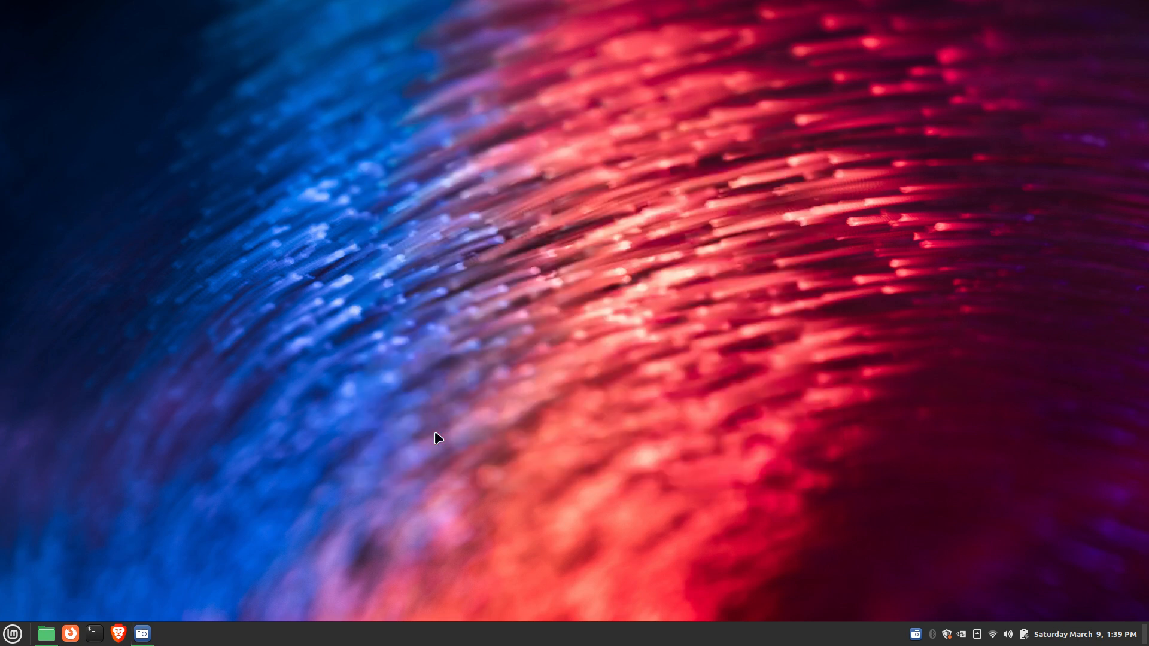